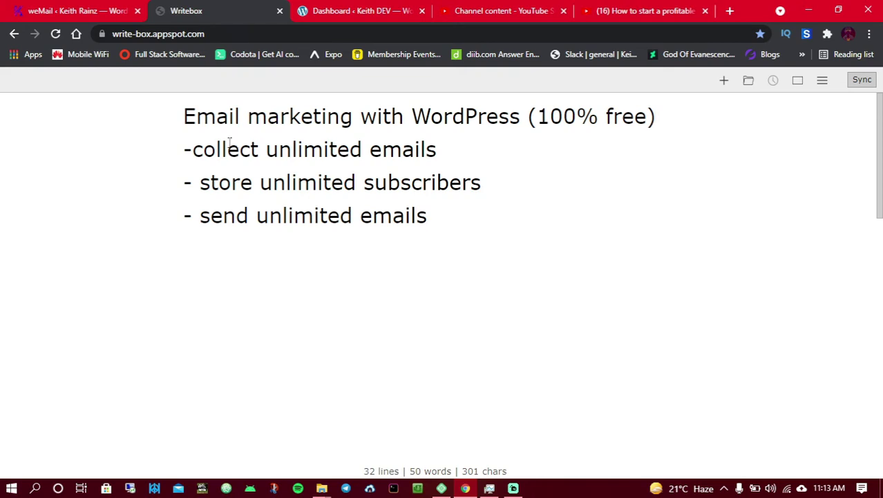
Add a new line reading "WordPress" below the "send unlimited emails" item in the email marketing notes.
click(194, 158)
click(210, 184)
click(424, 227)
key(Return)
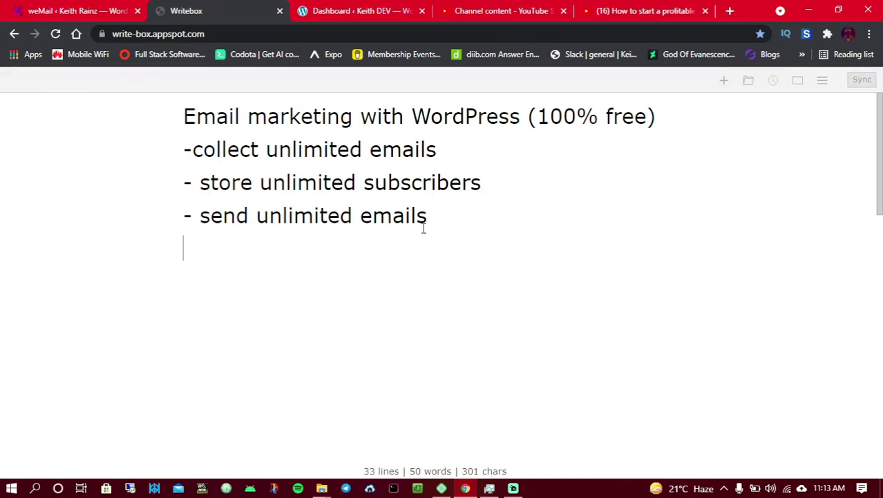
text(WordPress)
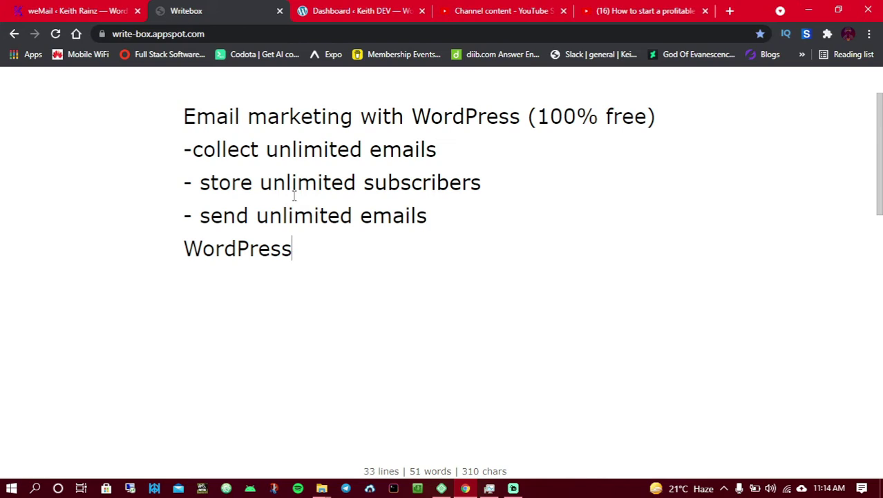
Browse the YouTube playlist on starting a profitable blog from its first video to its last.
click(589, 8)
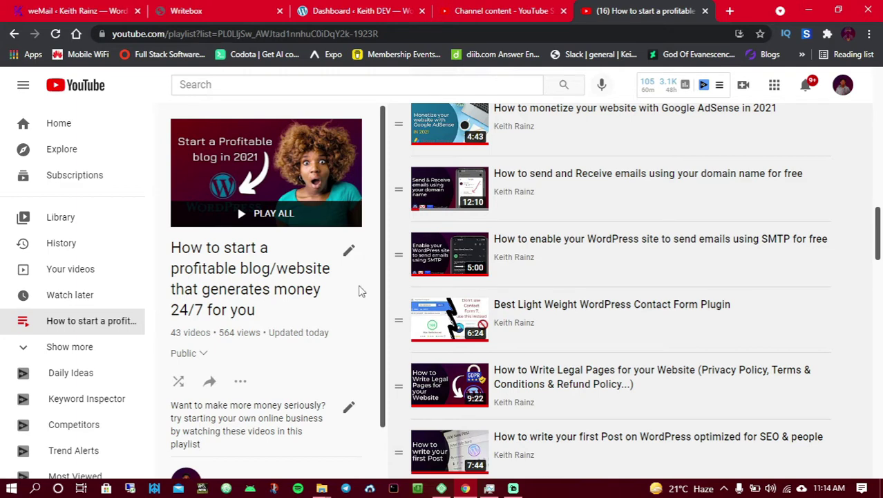
scroll(410, 295, up, 1)
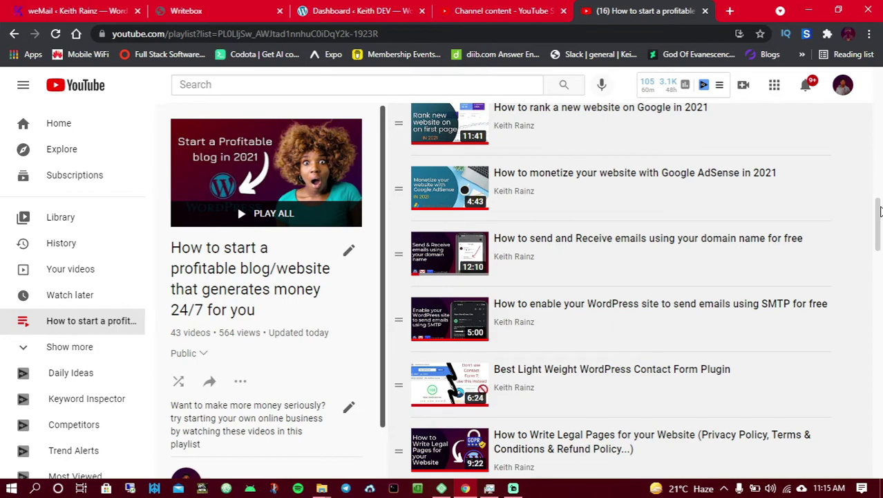
drag(879, 211, 881, 85)
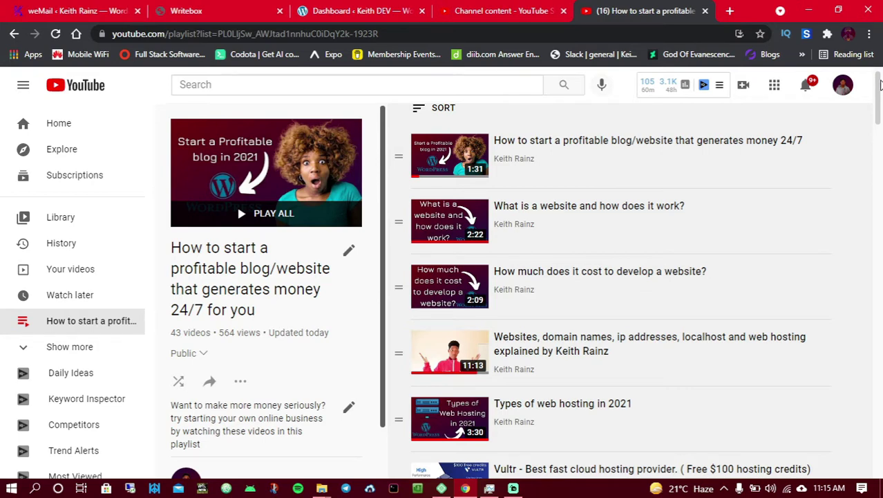
drag(870, 87, 857, 454)
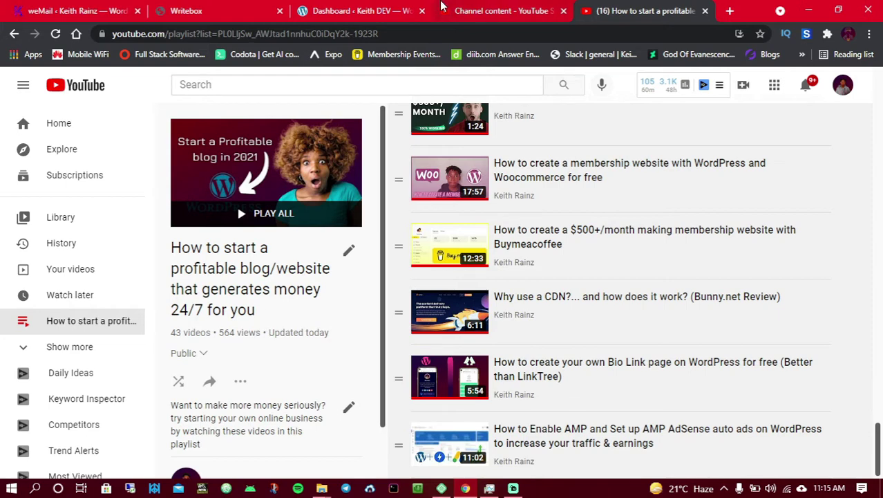
Check the development site's overview in Local, return to Chrome and examine the address of its WordPress dashboard.
click(234, 7)
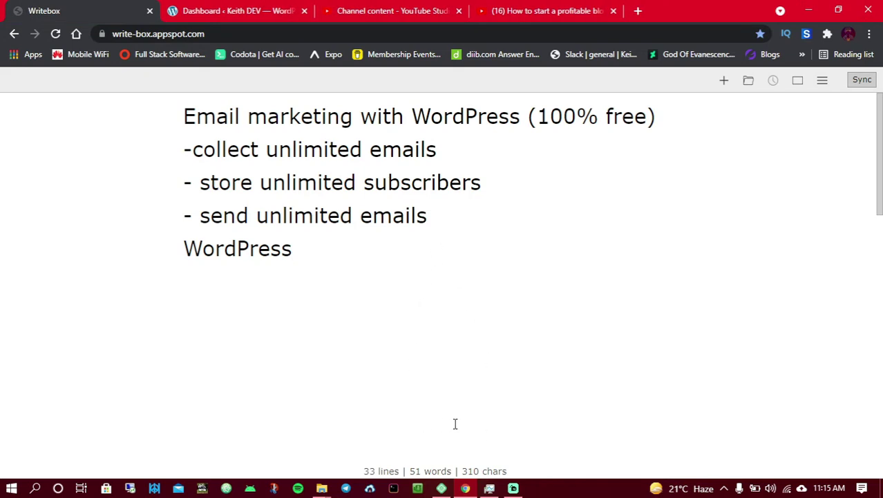
click(440, 489)
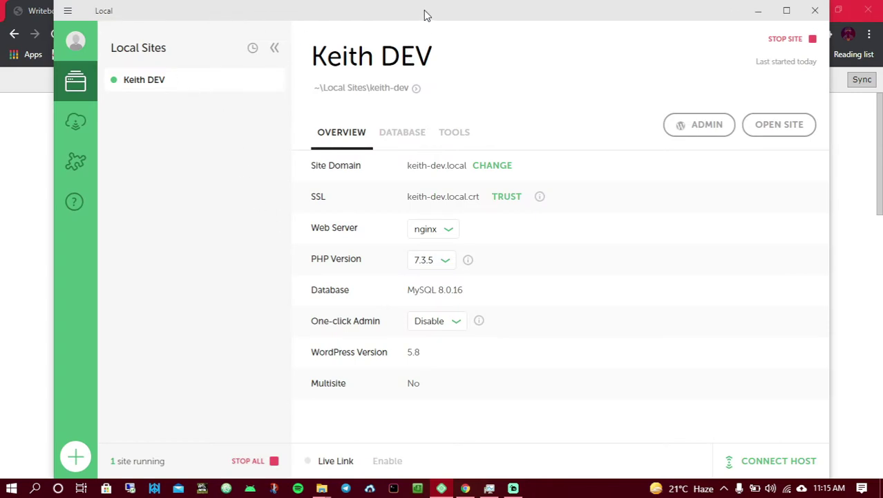
key(alt+Tab)
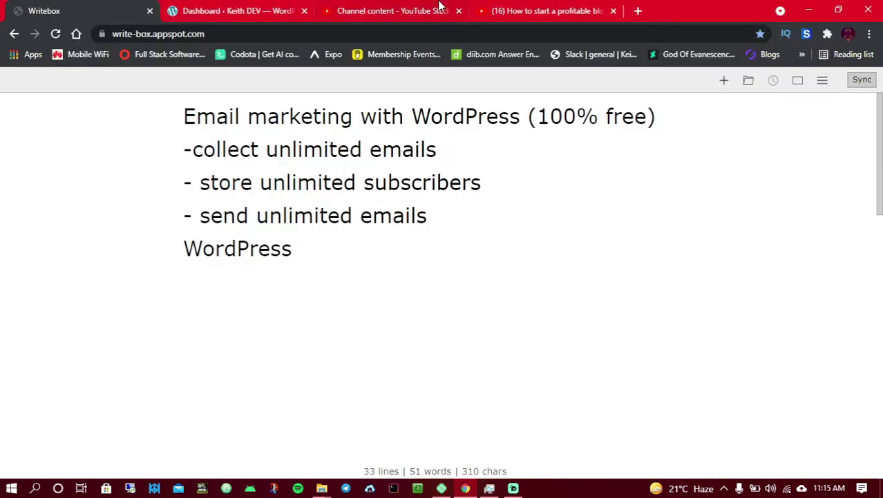
click(233, 9)
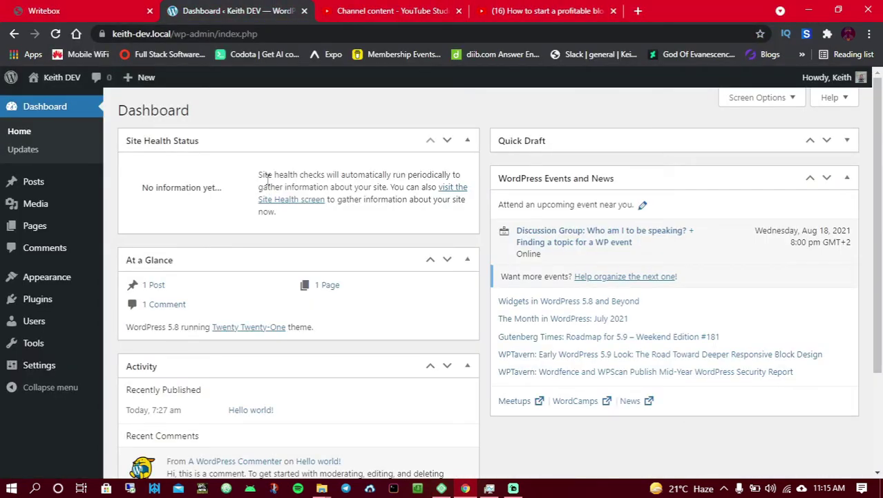
drag(113, 33, 352, 48)
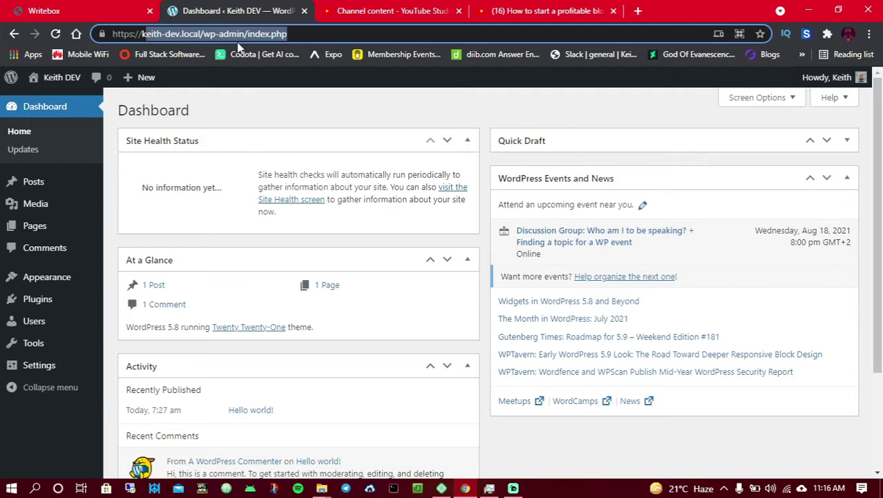
click(276, 129)
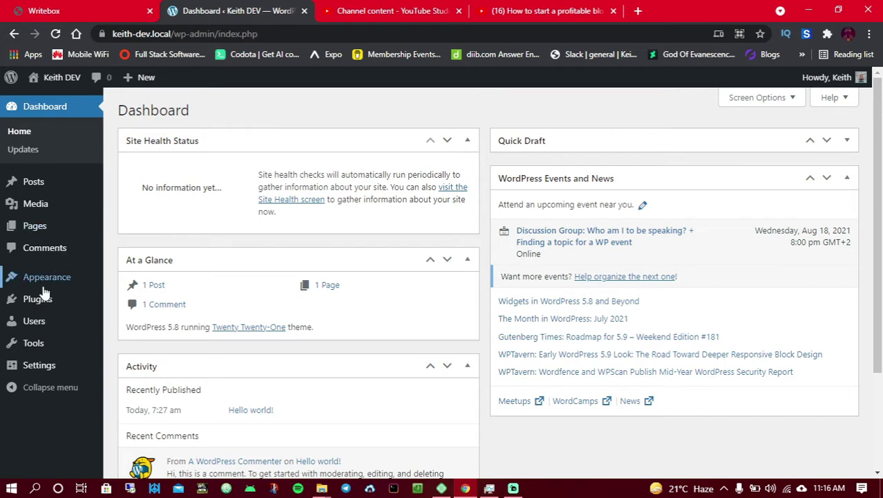
Search the WordPress plugins available to add for "email marketing".
mouse_move(41, 301)
click(141, 322)
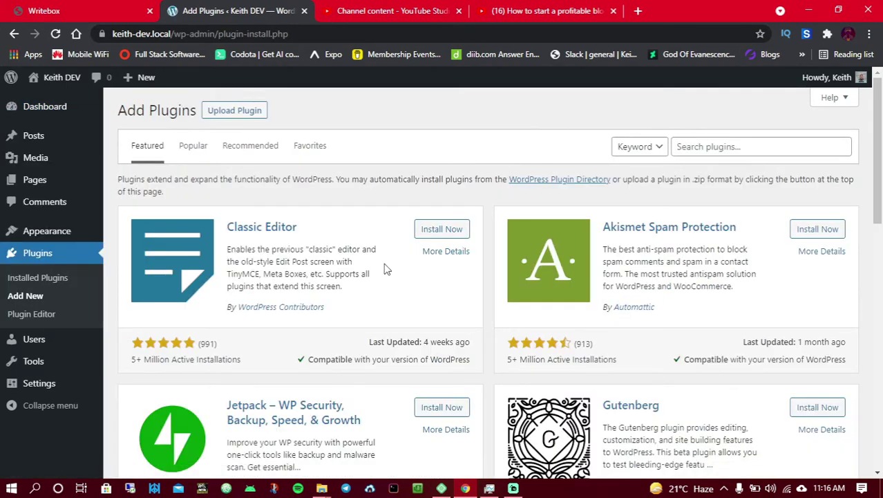
click(707, 146)
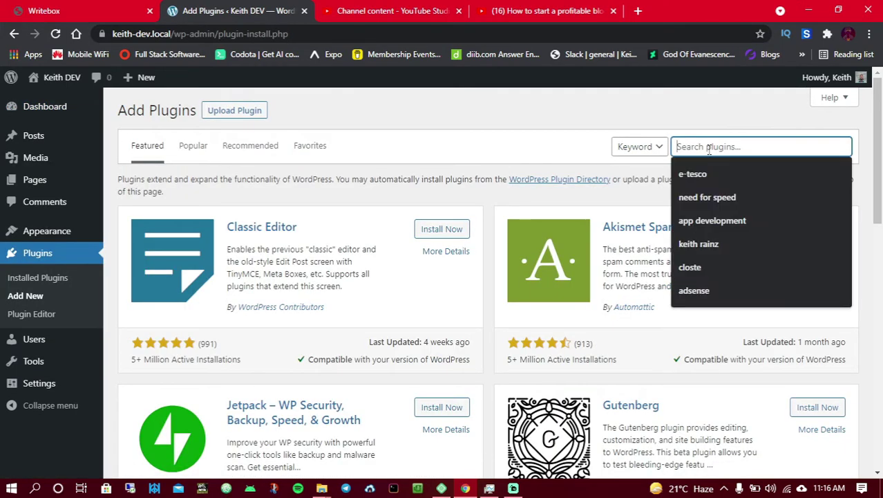
text(email marketing)
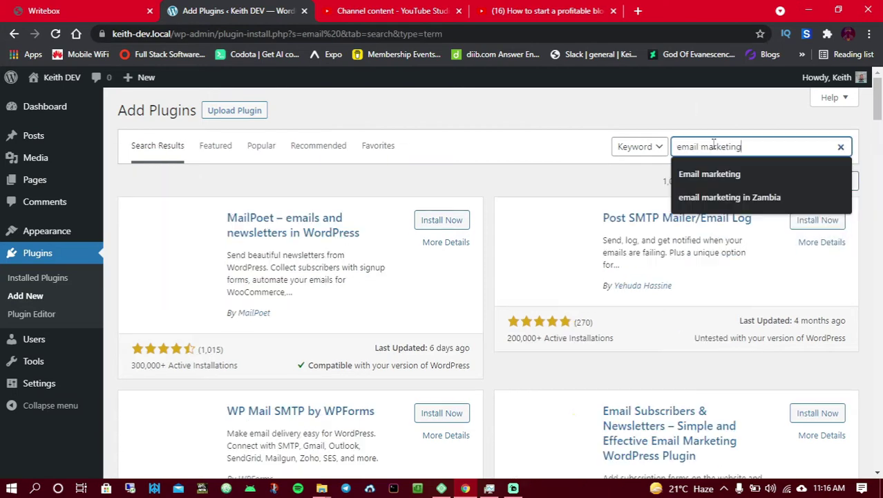
key(Return)
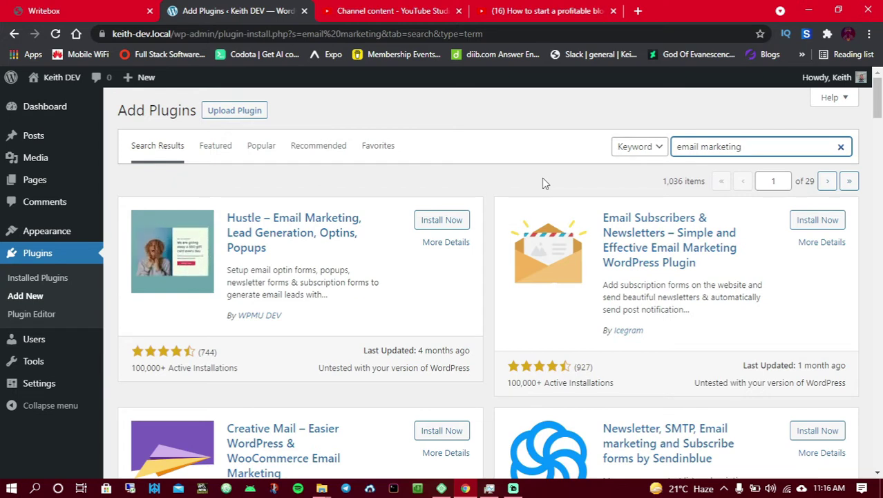
Install and activate the Email Subscribers & Newsletters plugin by Icegram.
drag(597, 220, 707, 219)
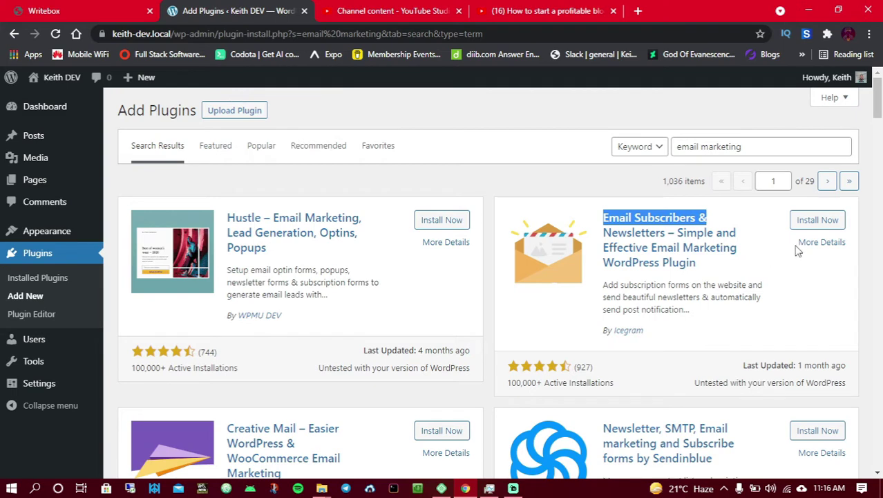
click(819, 221)
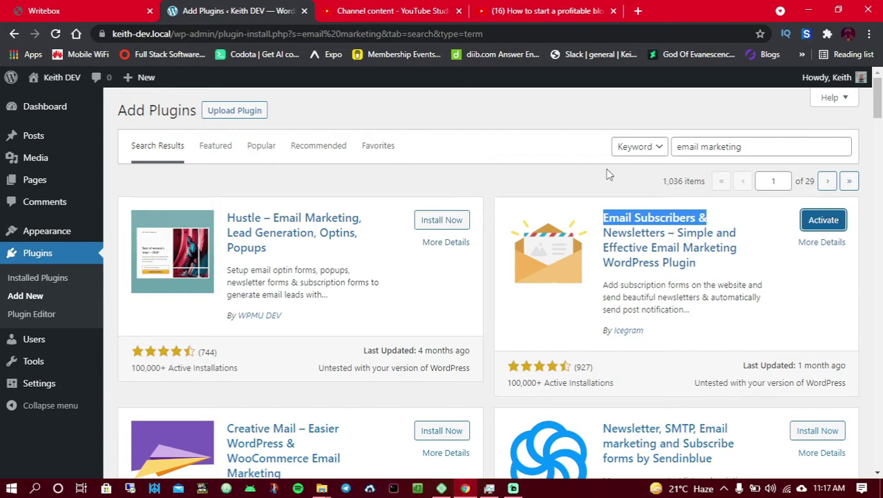
click(822, 226)
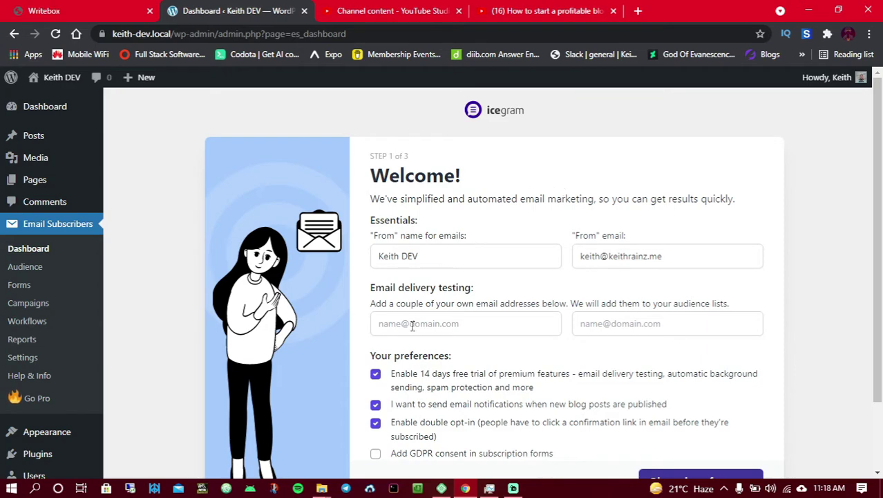
Fill in the email delivery testing addresses with the saved contact e-mail and start the plugin's automatic setup.
scroll(509, 302, down, 1)
click(412, 258)
click(412, 295)
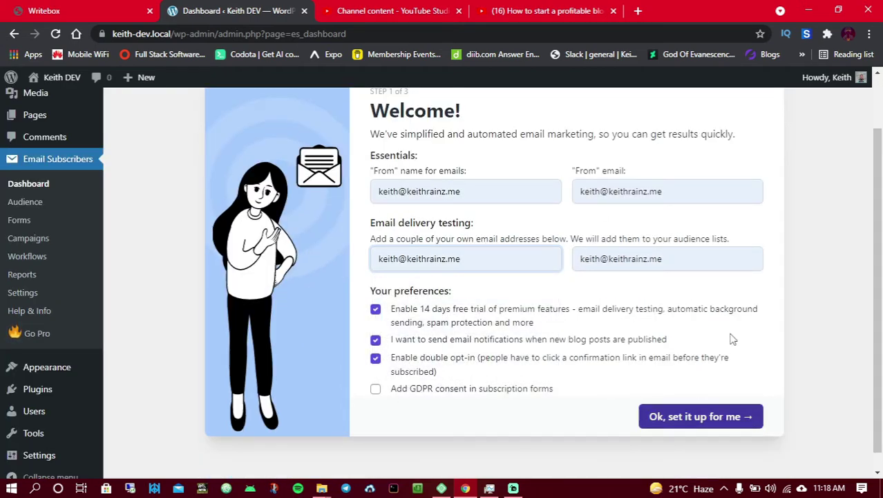
click(688, 419)
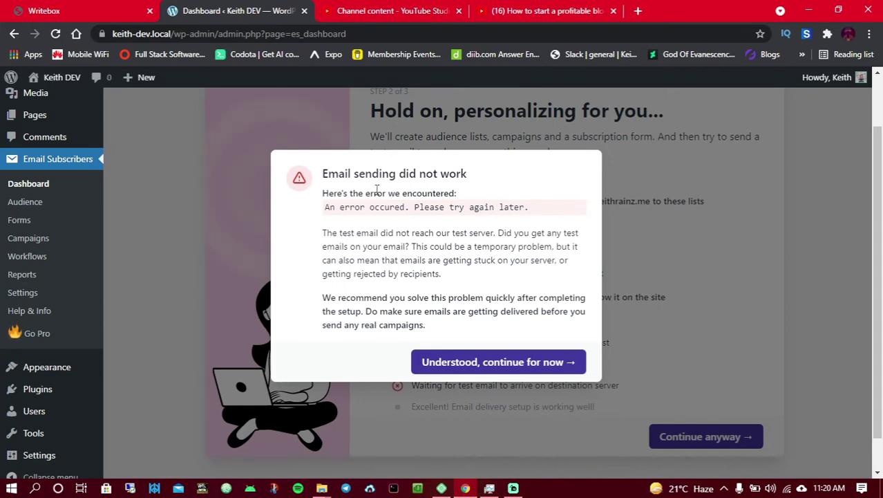
Look through the YouTube playlist for the videos on sending emails from a WordPress site.
click(570, 8)
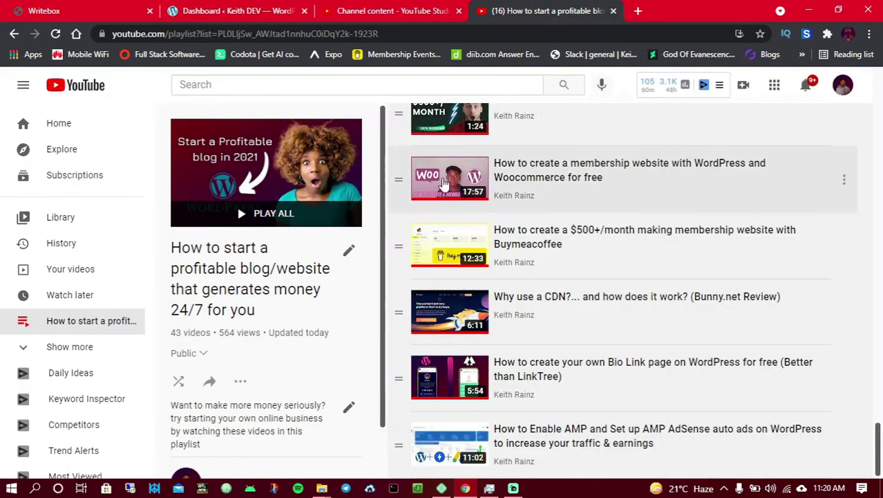
scroll(550, 298, down, 10)
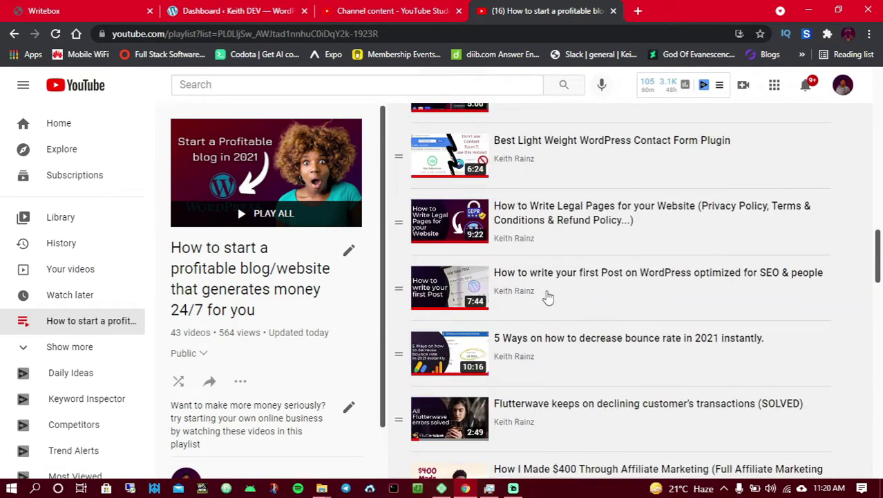
click(366, 9)
Return to the plugin setup, acknowledge the email sending error and continue anyway.
click(242, 10)
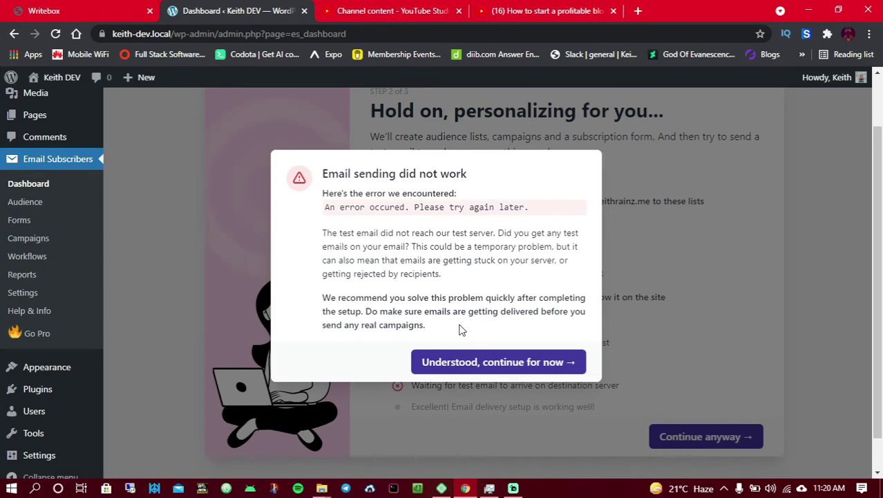
click(469, 364)
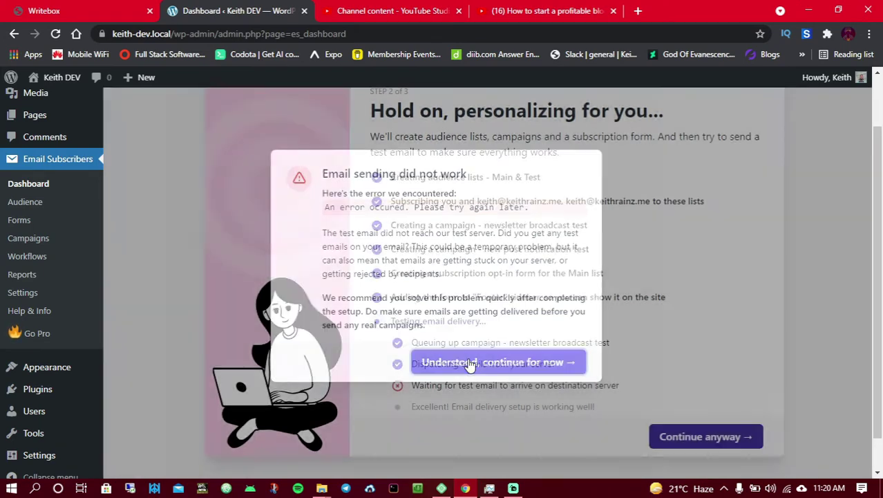
click(696, 438)
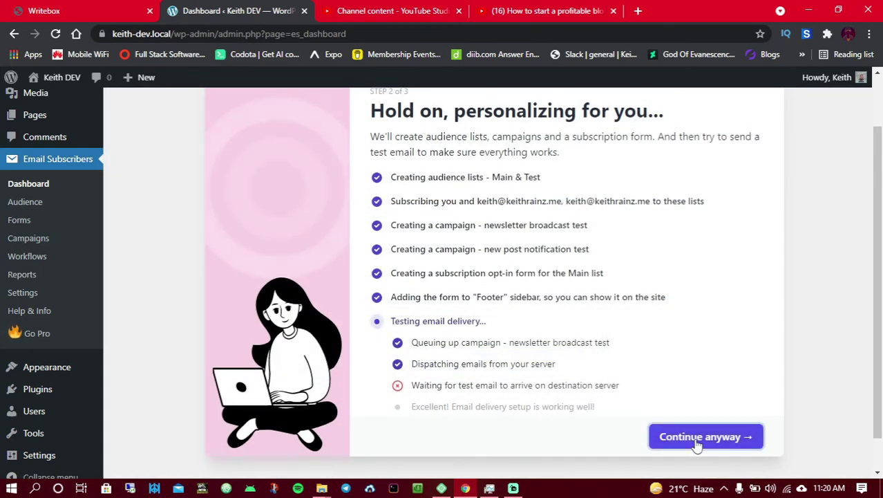
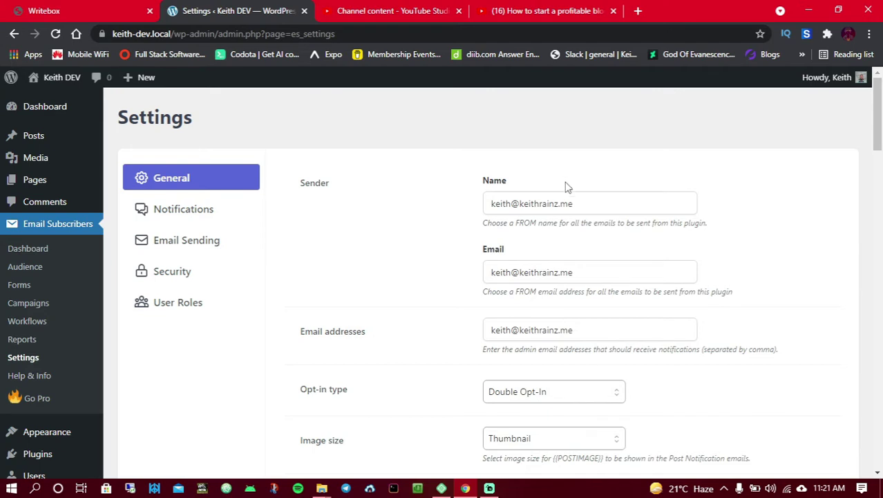
Replace the sender name in the plugin's general settings with the sender's own name.
drag(586, 201, 483, 208)
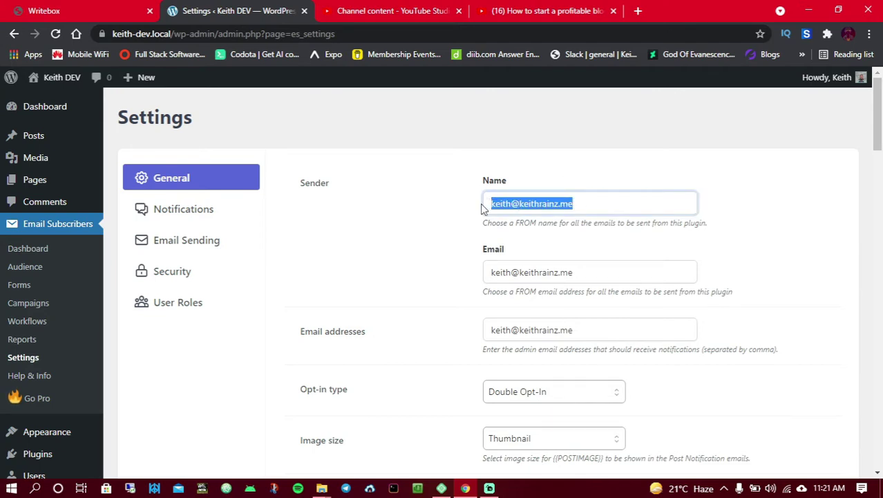
text(Keit)
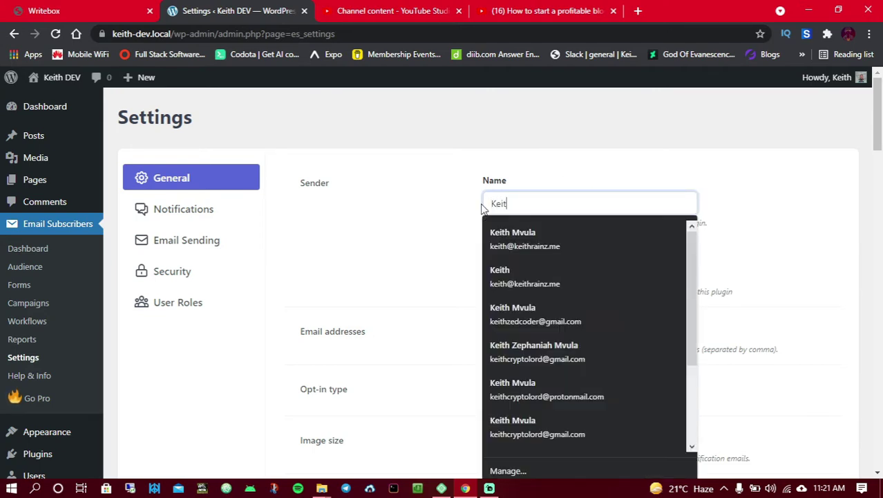
text( Rainz)
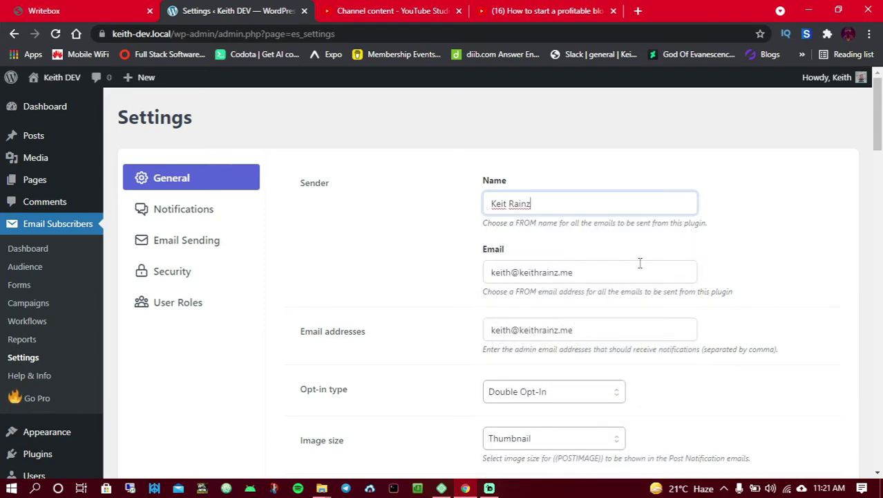
Set the opt-in type for subscribers to Single Opt-In.
scroll(650, 262, down, 1)
scroll(653, 263, down, 2)
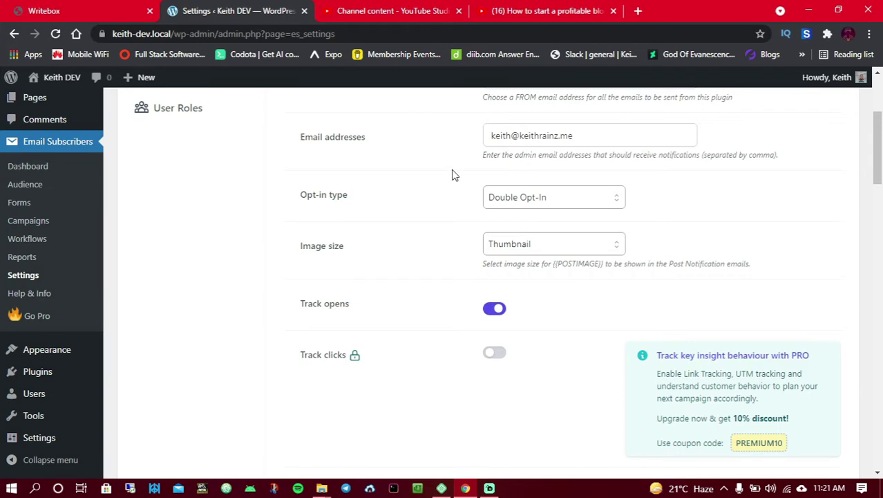
click(527, 197)
click(527, 198)
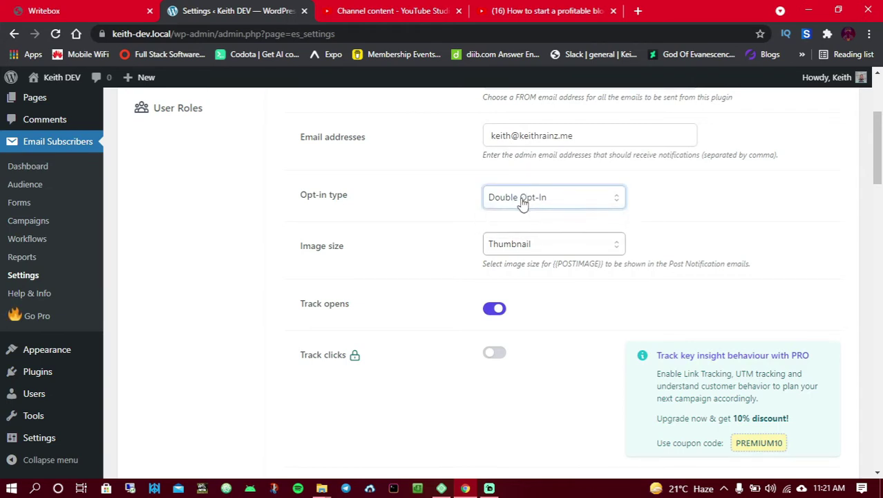
click(523, 201)
click(517, 214)
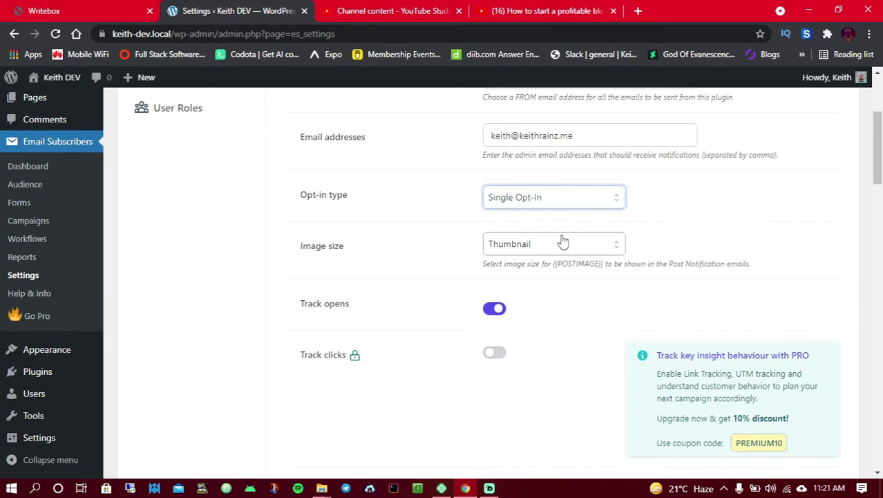
Review the image size choices for post notification emails and the form submission message setting further down.
click(528, 250)
click(531, 252)
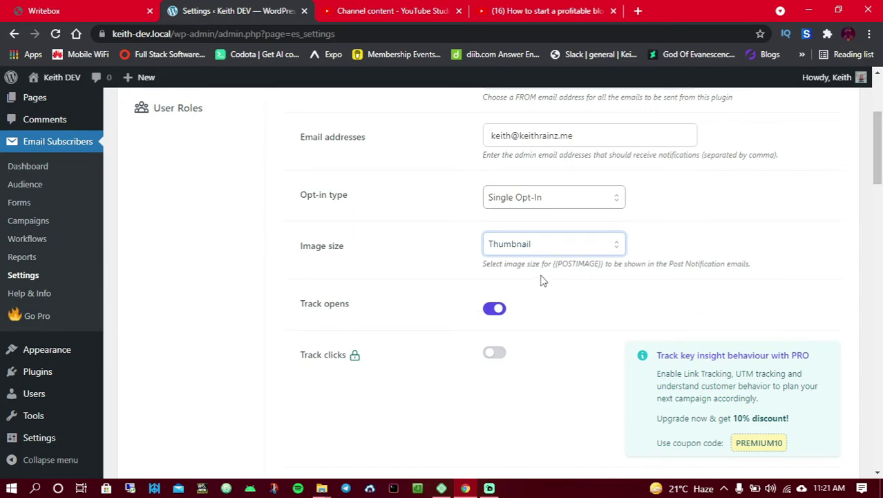
scroll(518, 289, down, 5)
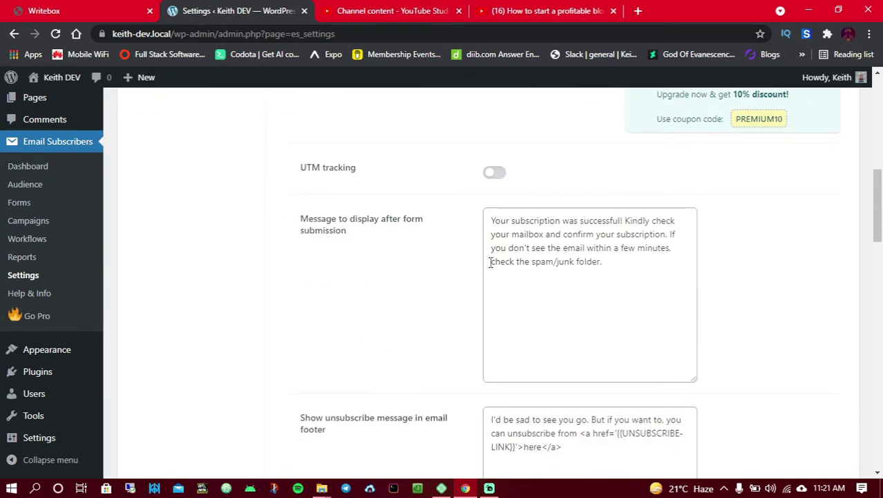
Turn on UTM tracking and check the message displayed after form submission.
click(494, 173)
drag(314, 222, 355, 221)
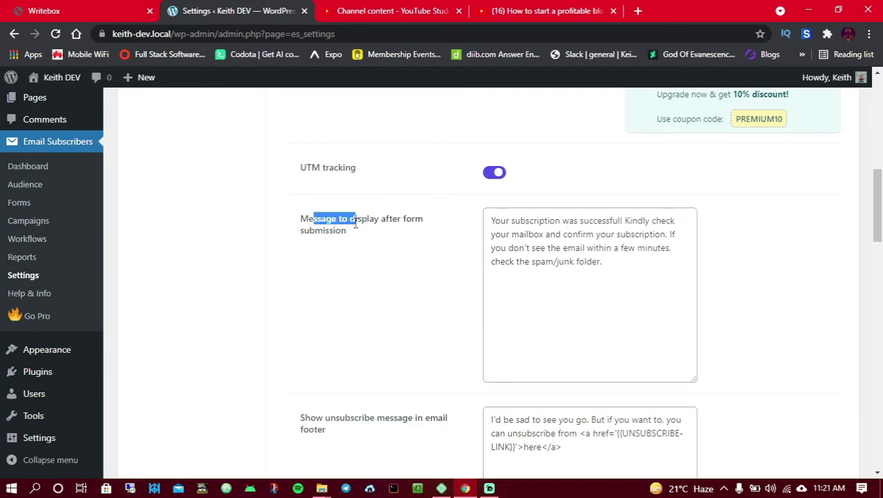
click(624, 242)
scroll(575, 207, down, 5)
scroll(575, 200, up, 3)
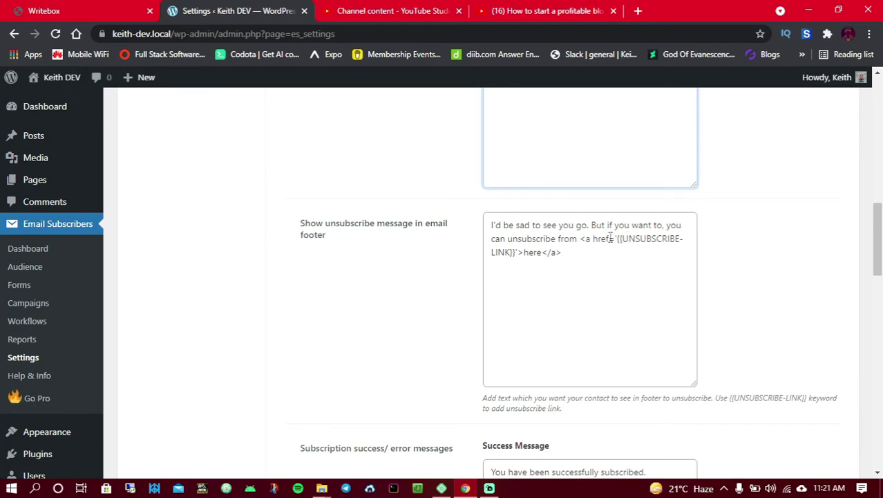
Review the unsubscribe footer message and its link, plus the subscription and unsubscribe success and error messages.
click(581, 239)
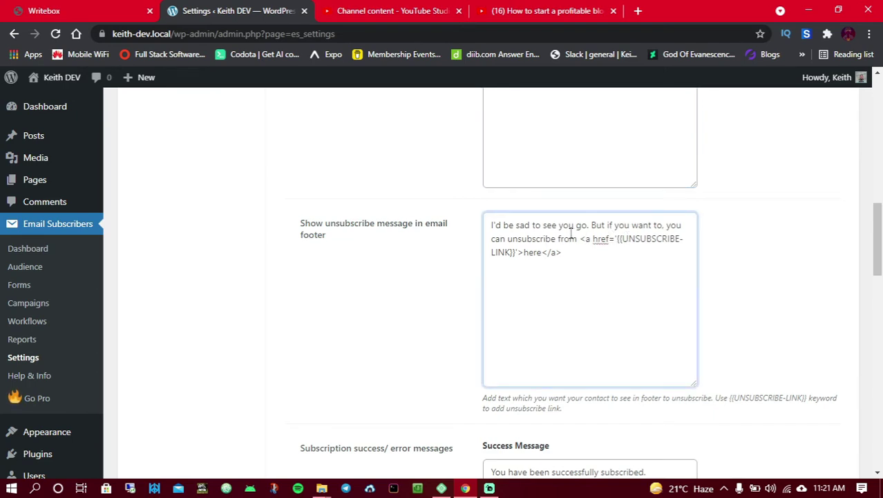
drag(571, 235, 586, 264)
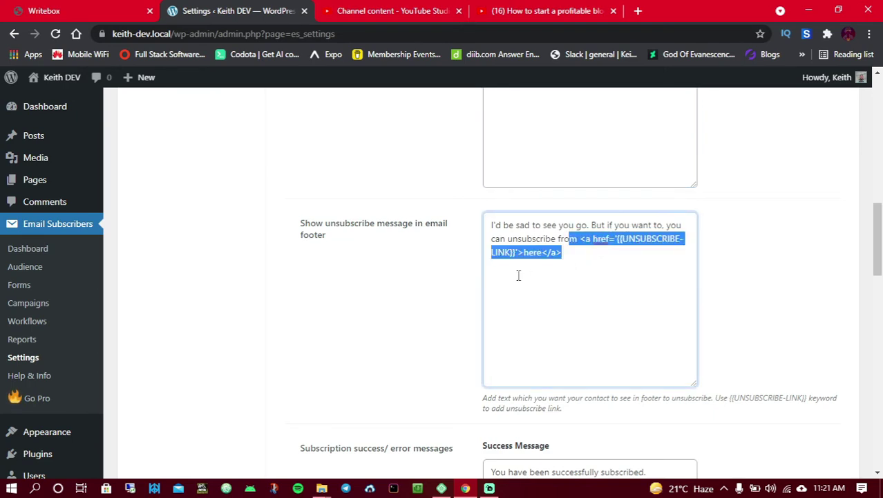
scroll(525, 275, down, 4)
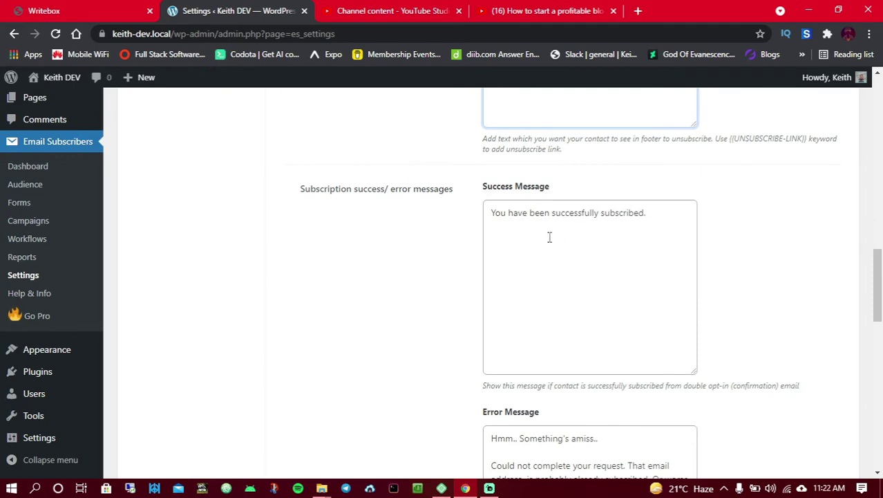
scroll(520, 247, down, 8)
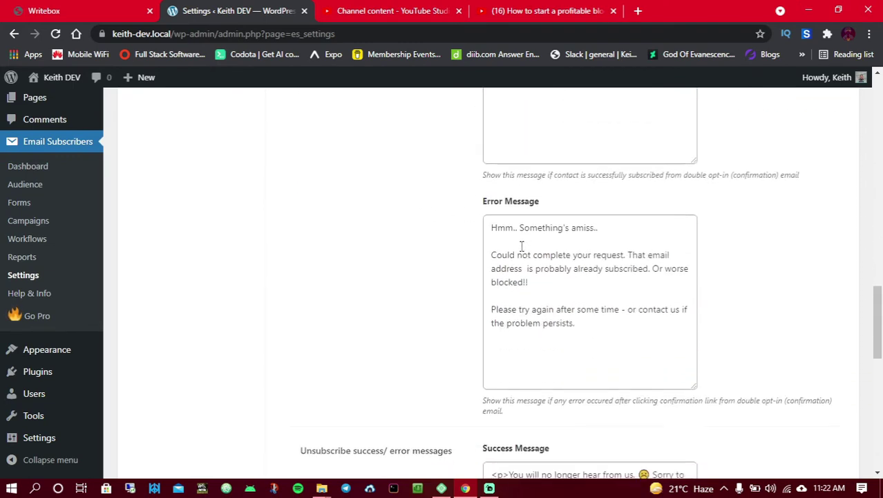
scroll(522, 228, down, 5)
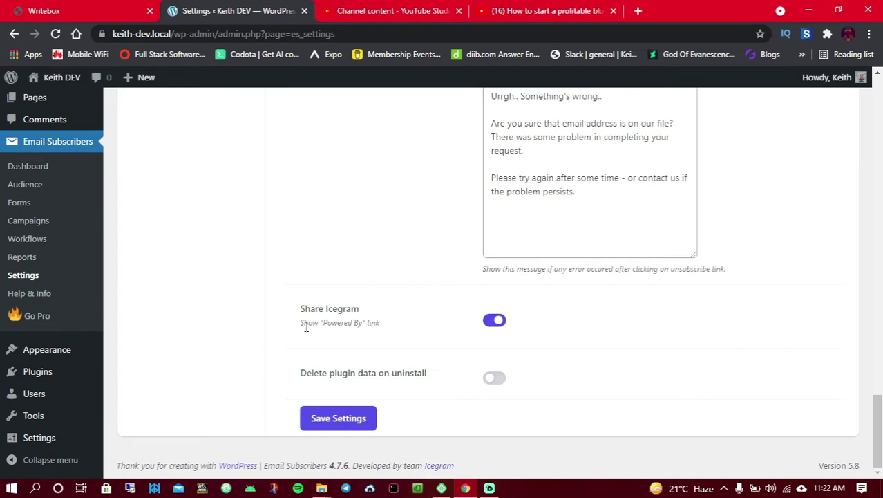
Check the Share Icegram "Powered By" link option and save the general settings.
drag(306, 327, 375, 333)
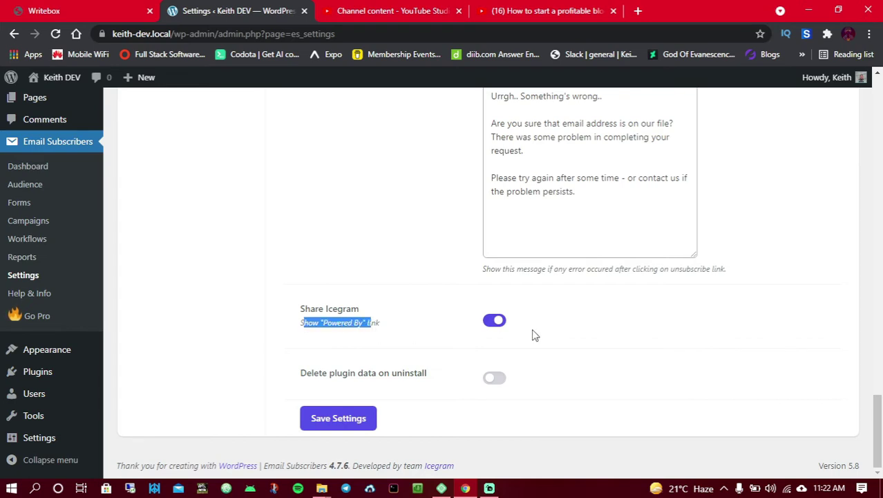
click(502, 325)
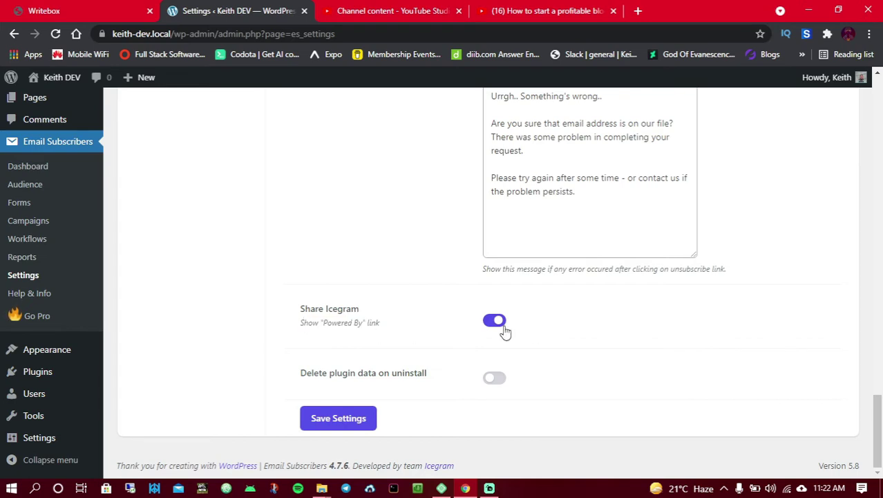
click(345, 423)
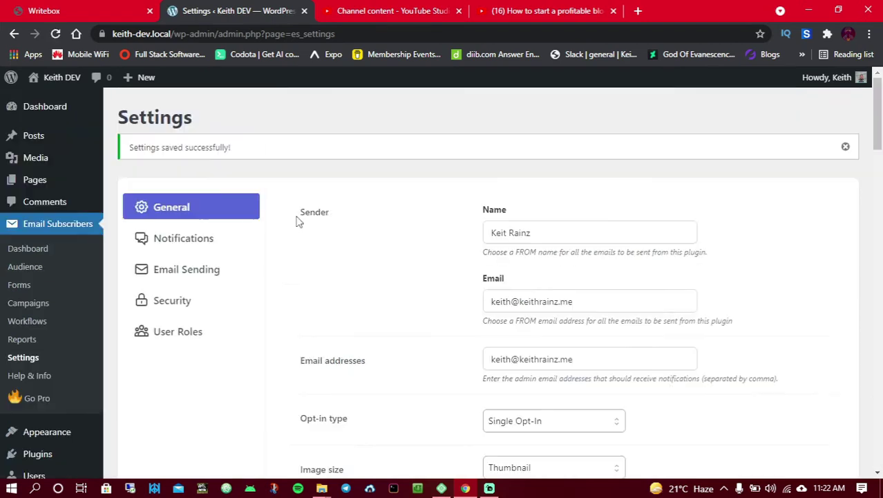
Review the welcome, confirmation and admin notification email templates, and save the notification settings.
click(170, 246)
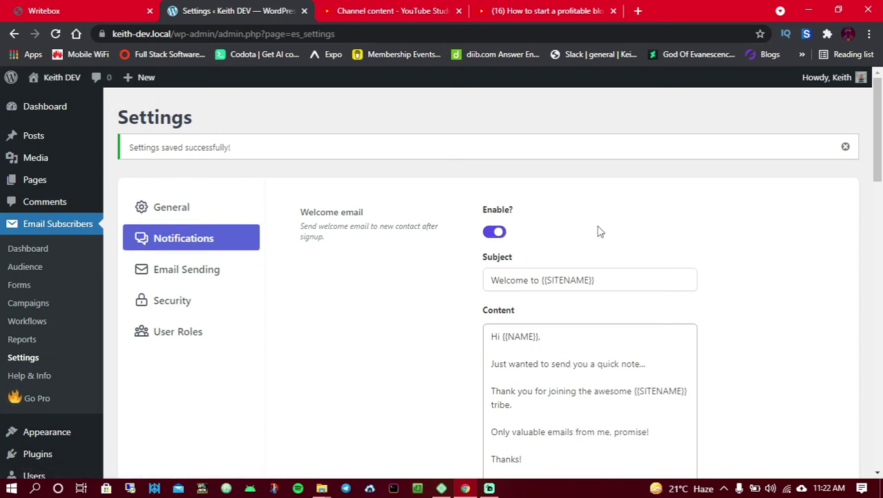
scroll(599, 228, down, 1)
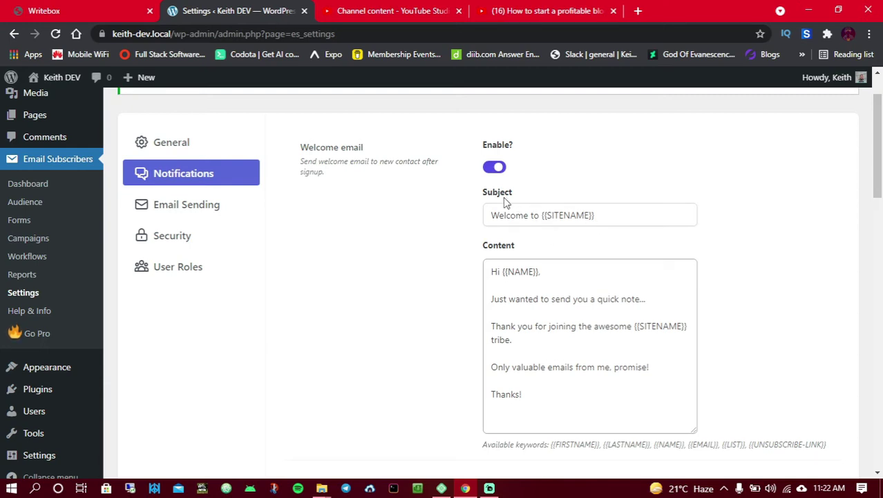
click(510, 295)
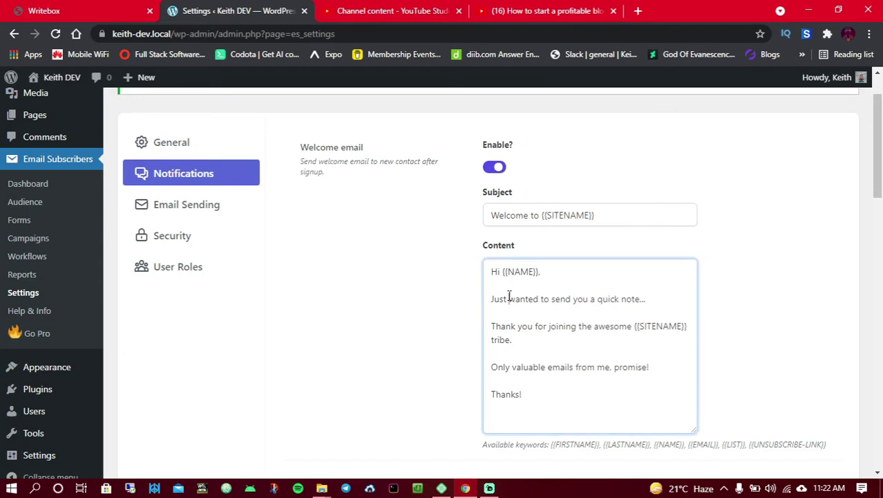
scroll(509, 295, down, 4)
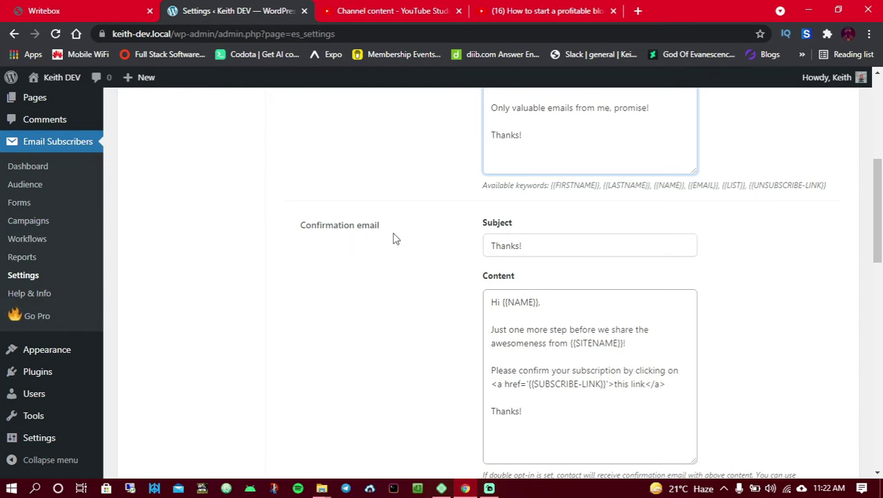
scroll(394, 237, down, 4)
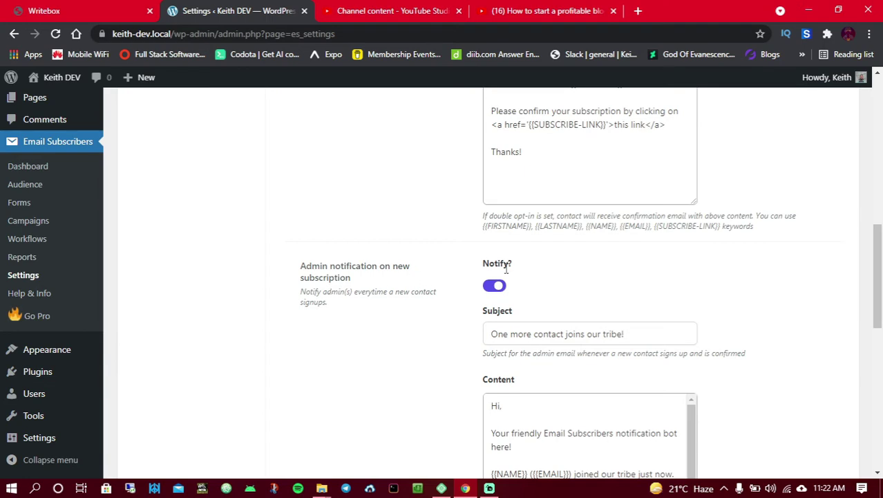
scroll(503, 278, down, 3)
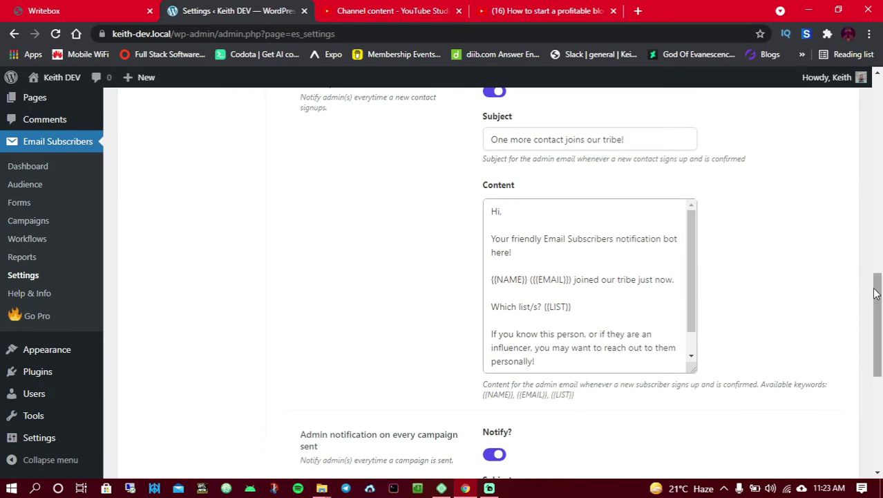
drag(875, 305, 872, 409)
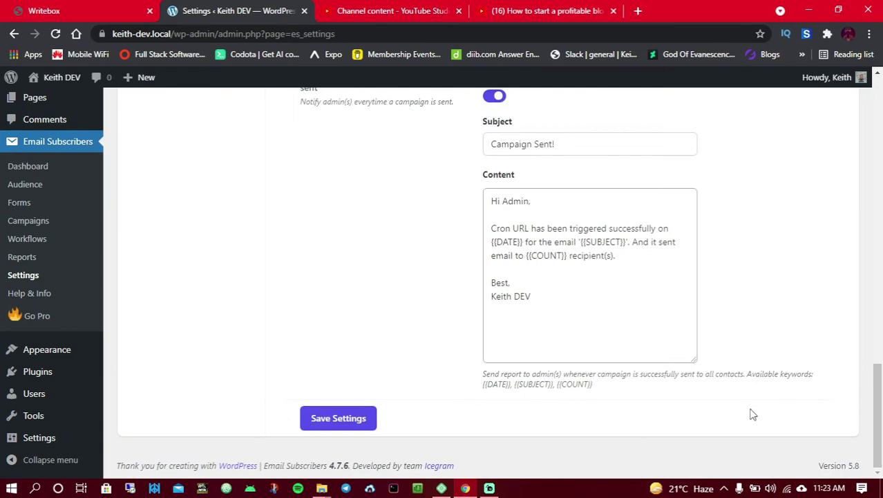
click(338, 422)
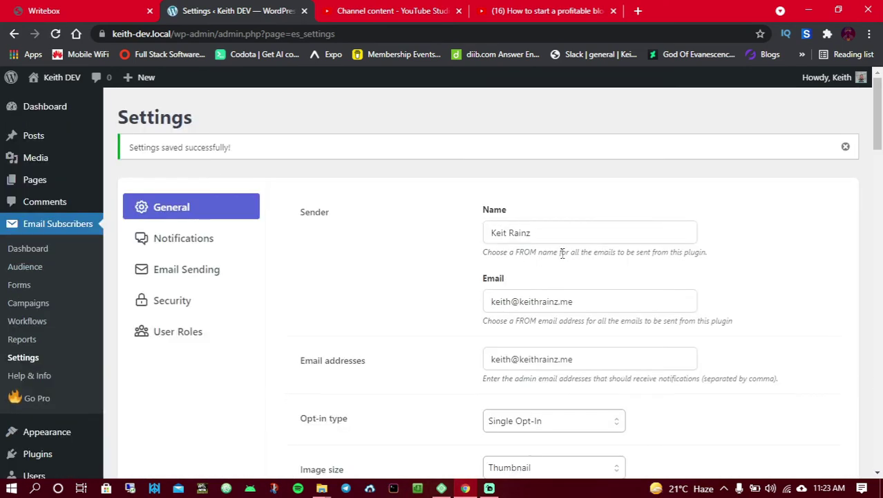
Review the email sending settings, including cron, sending limits and mailer choices, and save them.
click(507, 233)
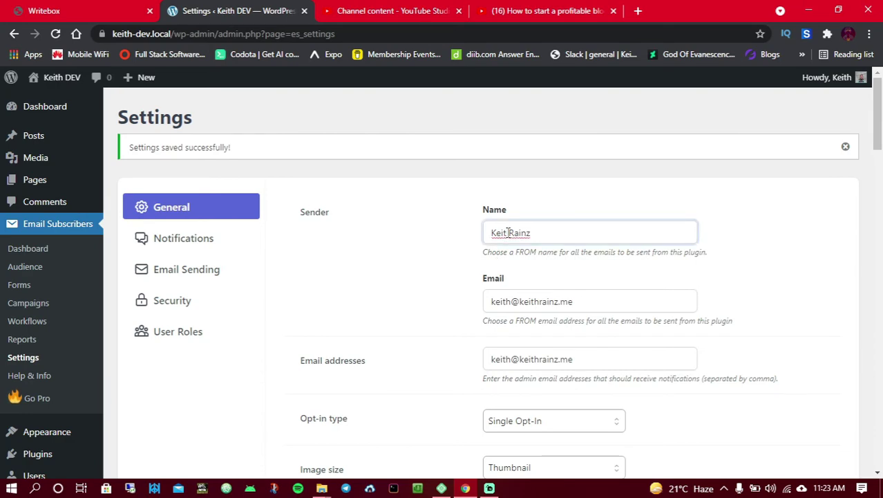
click(202, 271)
scroll(530, 203, down, 1)
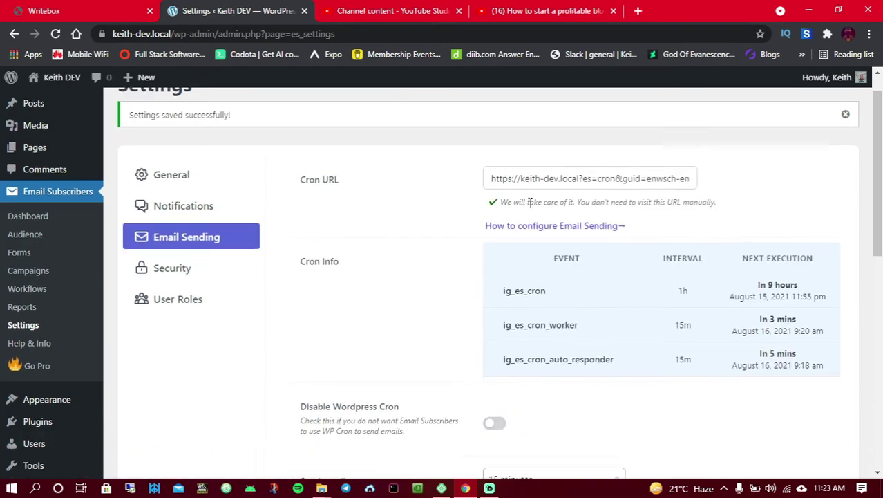
scroll(529, 202, down, 5)
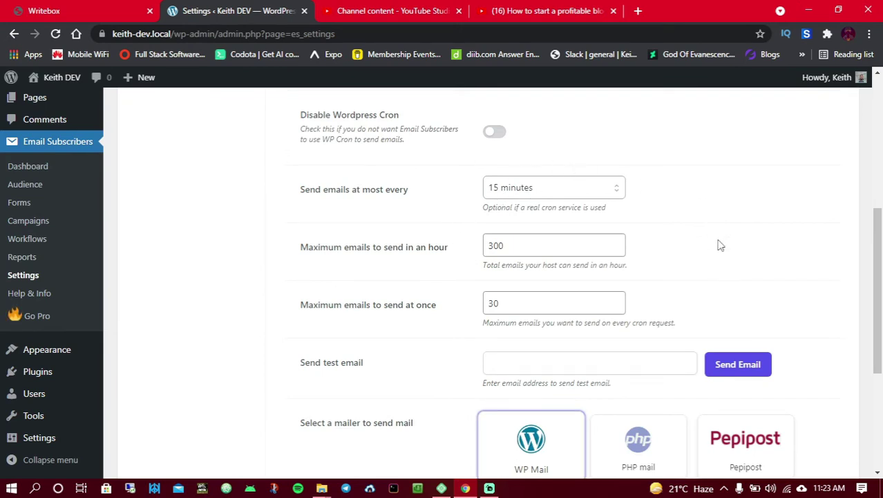
scroll(499, 203, down, 4)
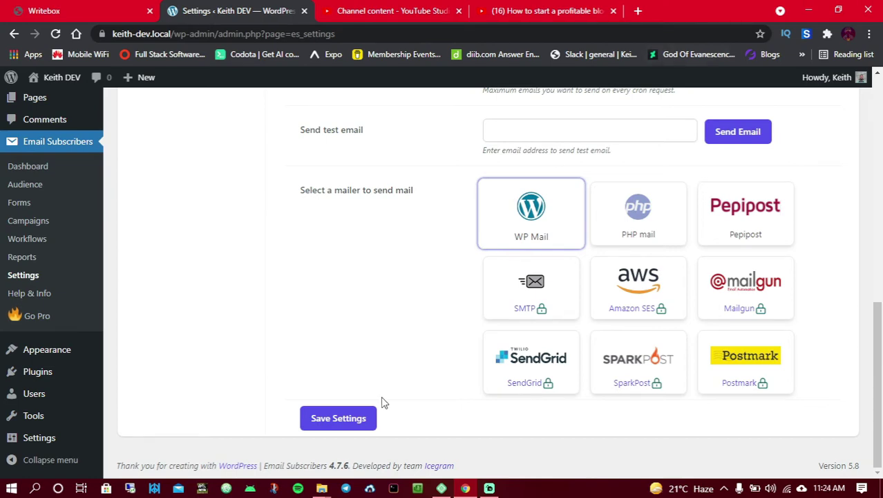
click(359, 419)
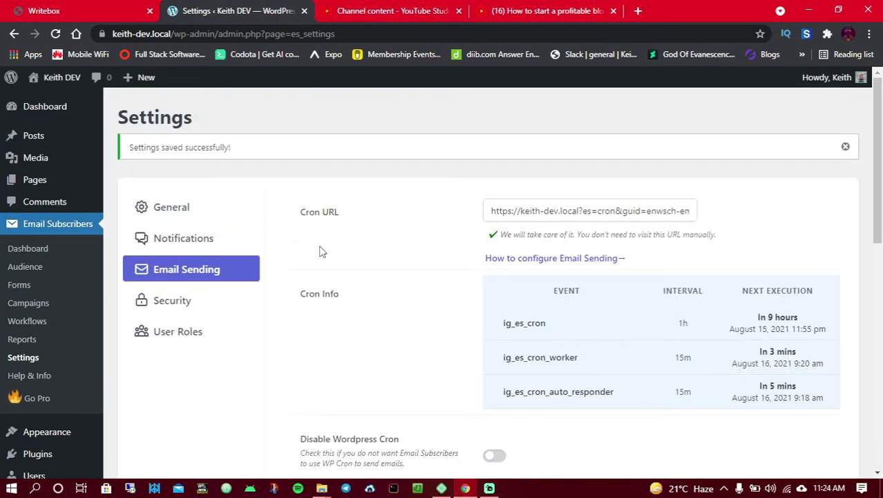
Examine the security settings for blocked domains, known attackers, fake emails, captcha and IP tracking.
click(174, 309)
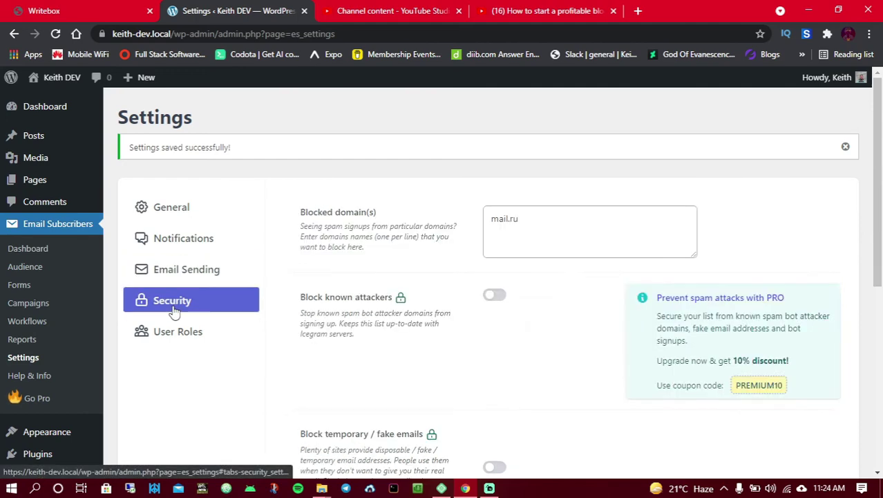
scroll(444, 259, down, 5)
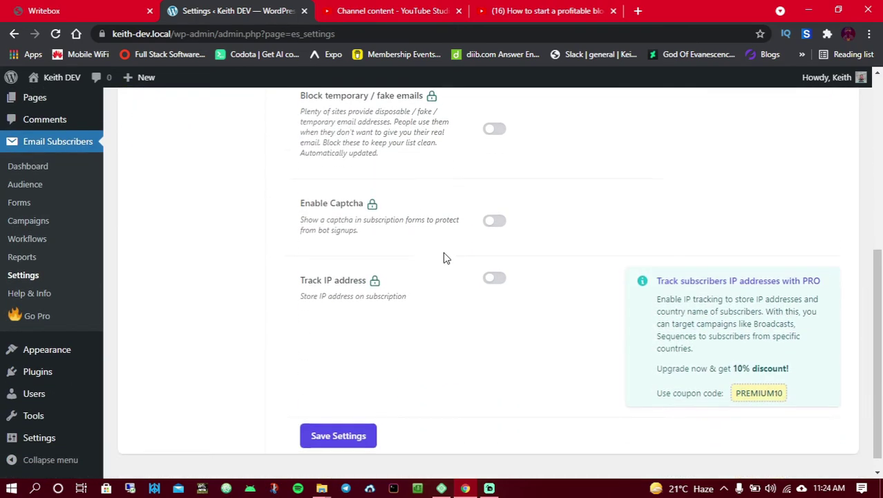
scroll(445, 252, up, 5)
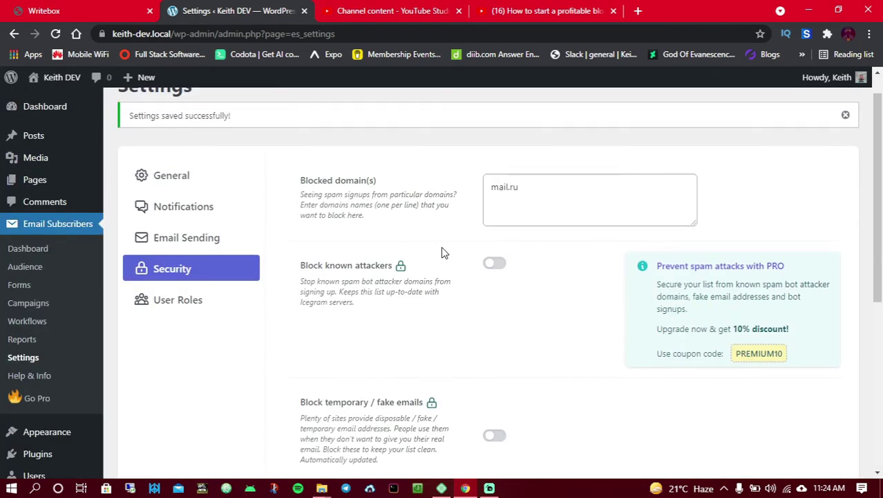
scroll(442, 251, down, 4)
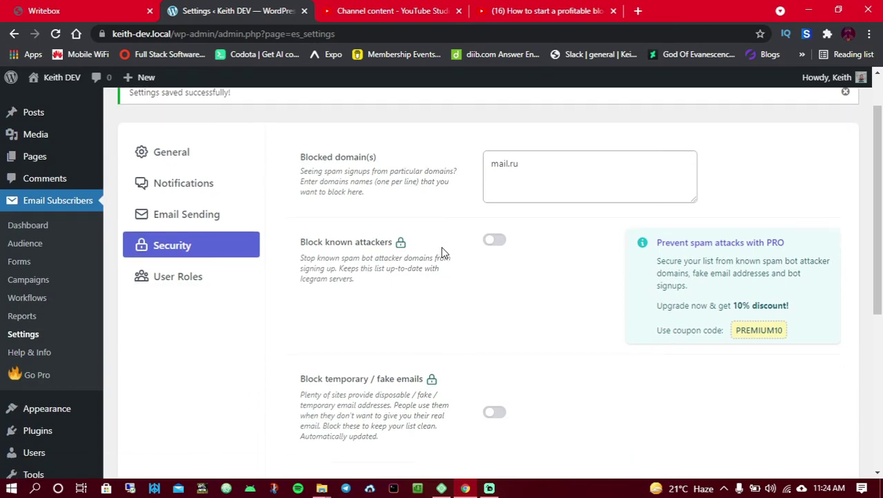
scroll(442, 252, down, 1)
scroll(471, 245, up, 3)
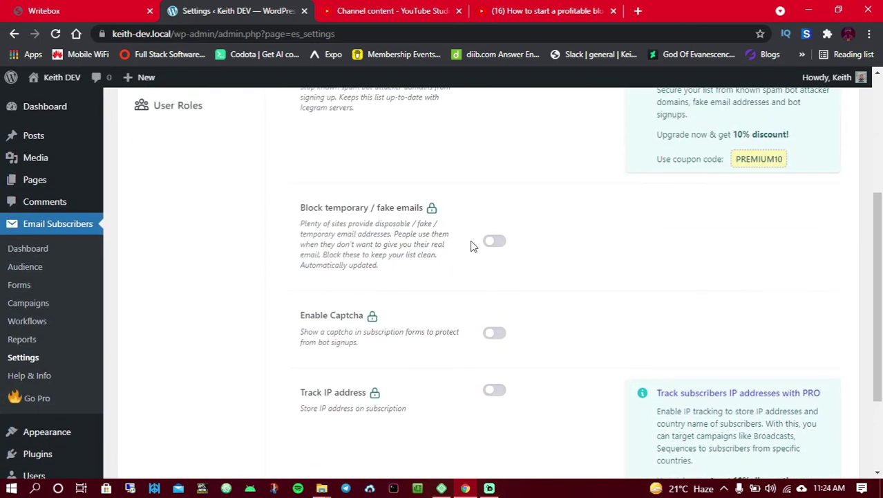
scroll(493, 251, up, 4)
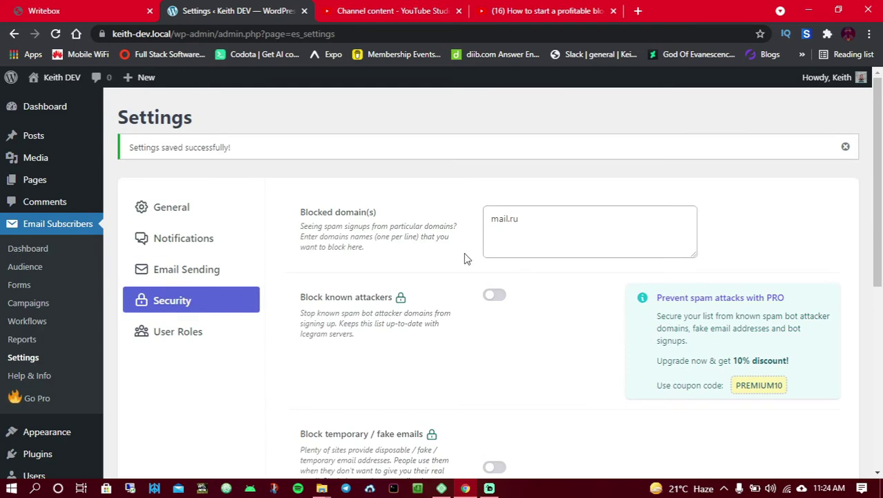
scroll(464, 257, down, 1)
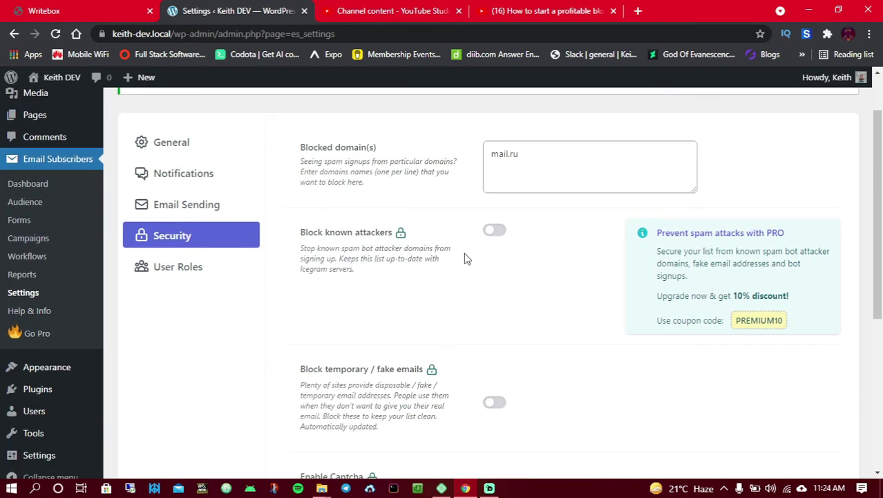
scroll(465, 256, down, 4)
scroll(465, 255, up, 4)
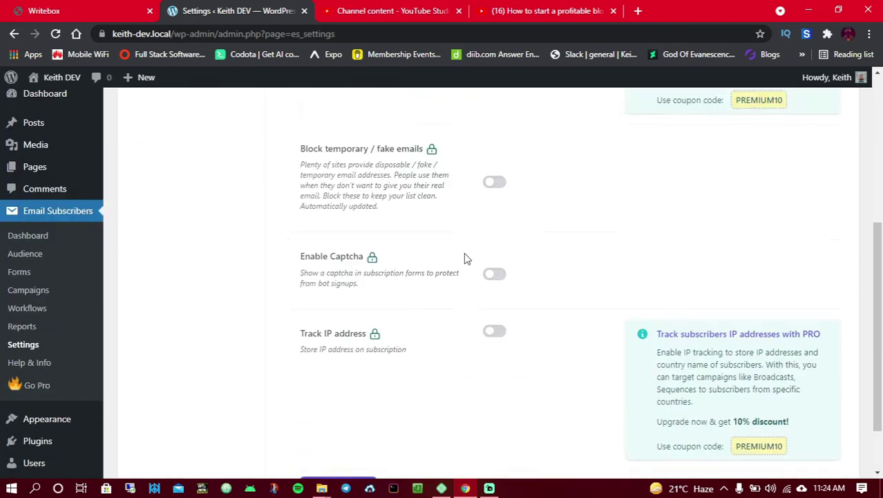
In the email sending settings, set the maximum emails per hour to 200 and the maximum emails at once to 100.
click(163, 183)
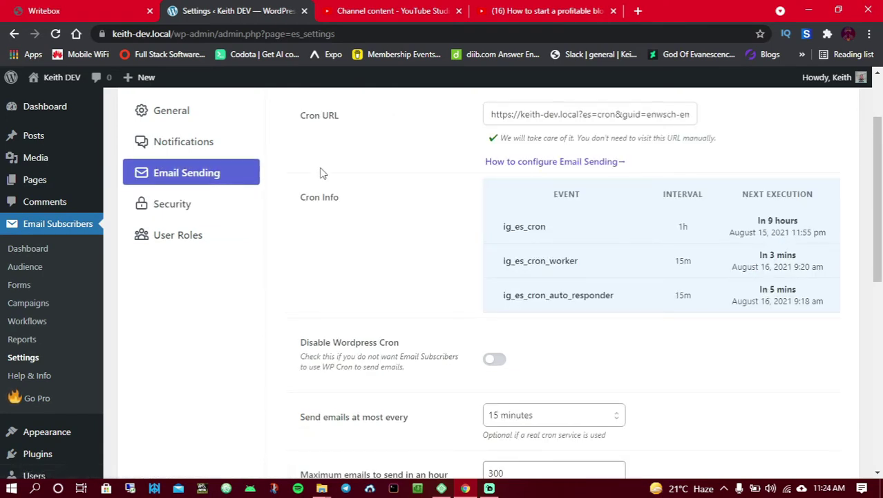
scroll(577, 217, down, 5)
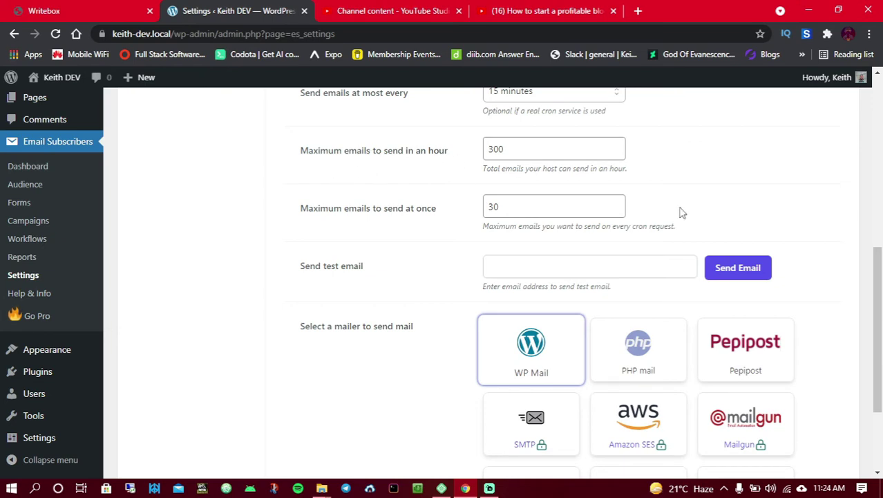
scroll(578, 200, up, 2)
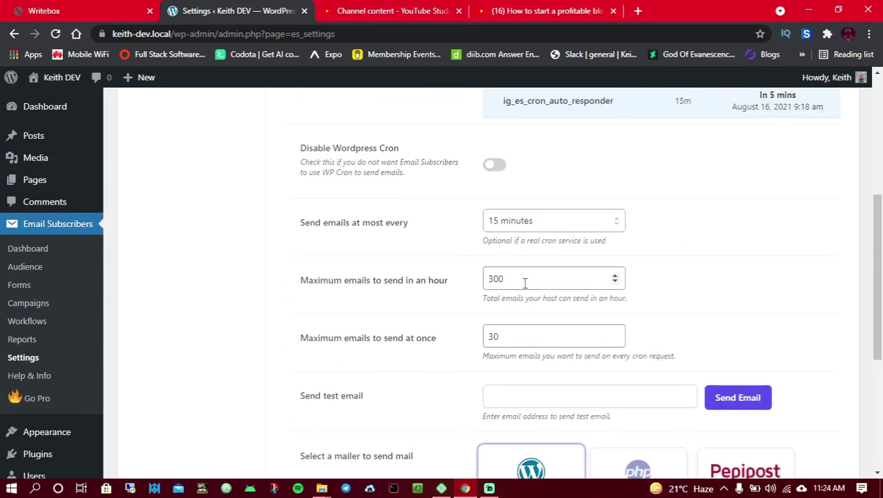
drag(525, 282, 483, 290)
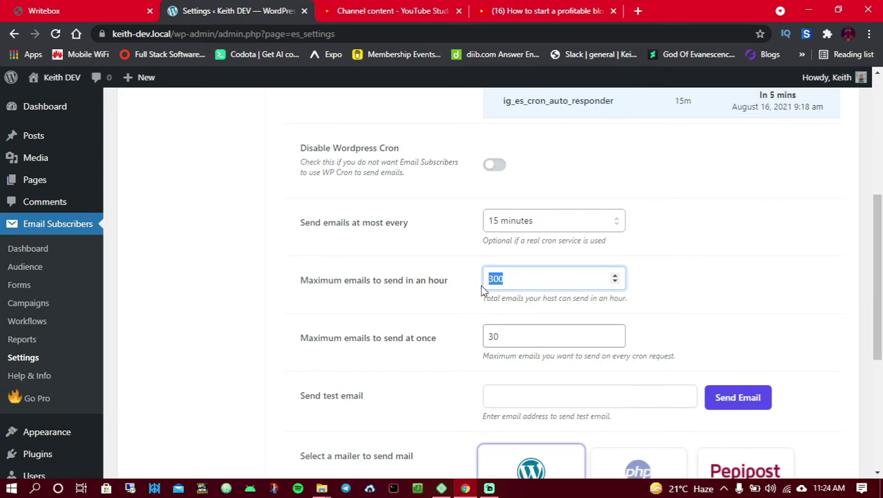
text(200)
drag(532, 330, 478, 334)
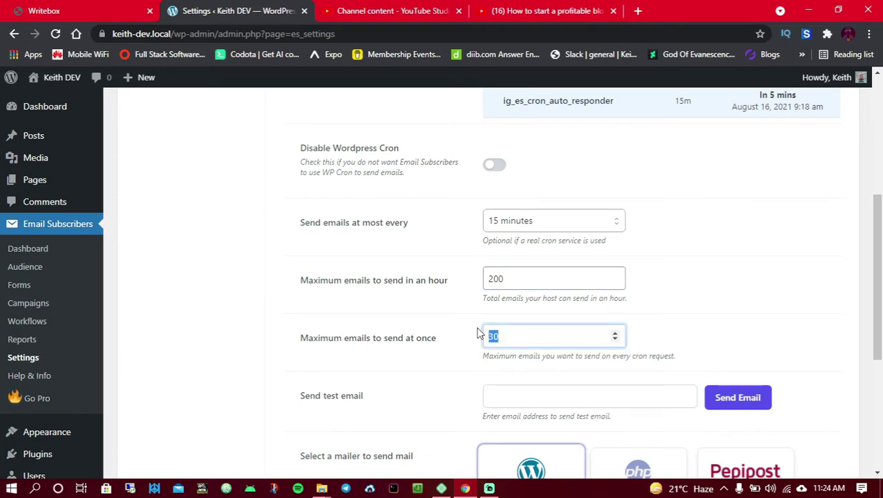
text(100)
click(467, 273)
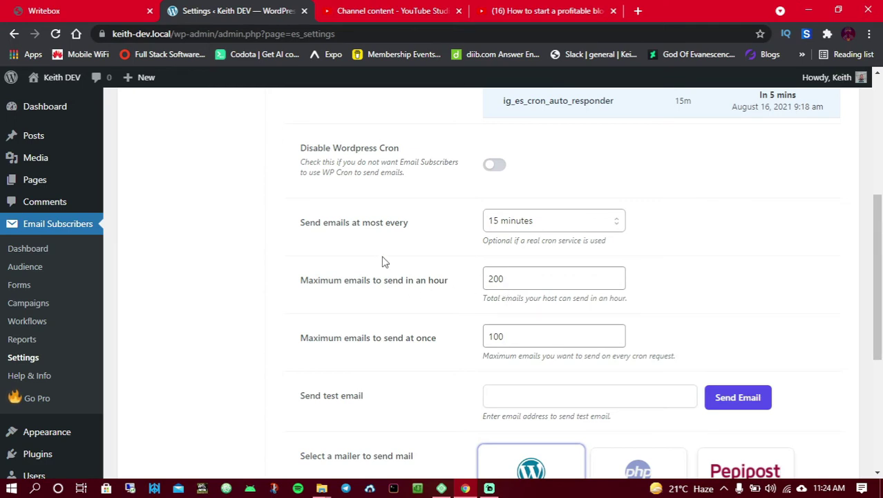
Look at the YouTube playlist on starting a profitable blog, and return to the WordPress settings page.
key(ctrl+4)
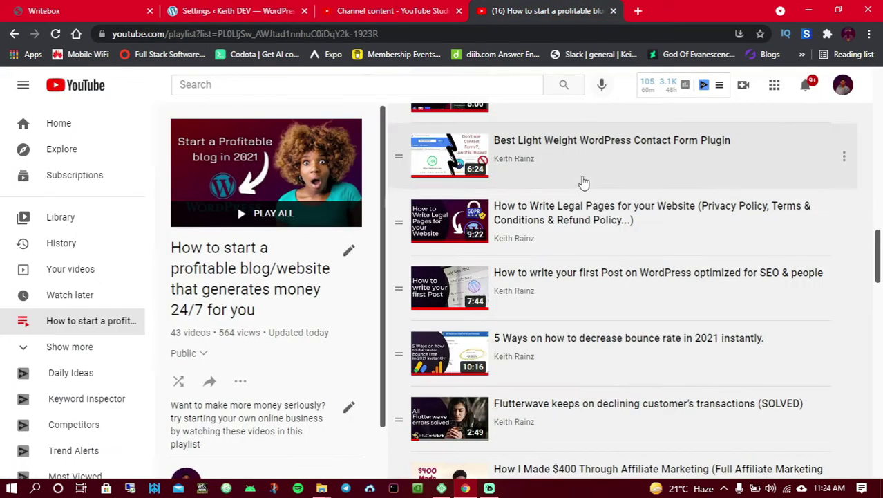
scroll(583, 181, up, 3)
click(244, 7)
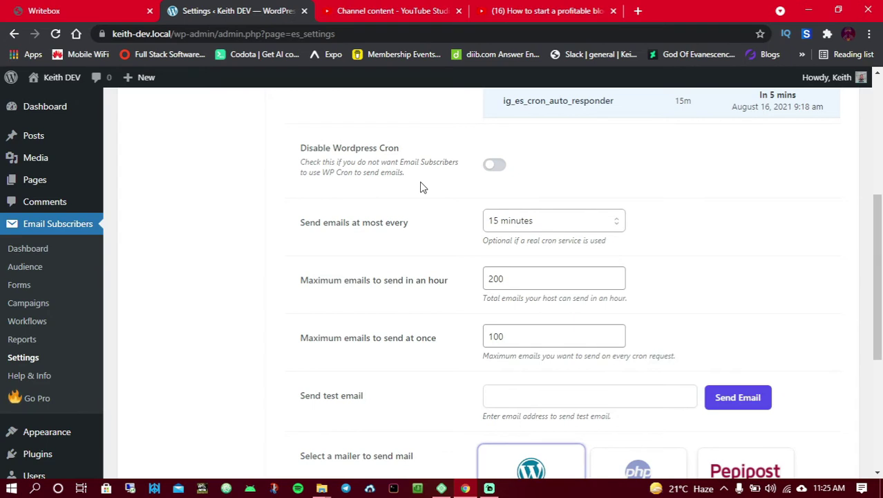
Check the cron information and sending limits, and save the email sending settings.
drag(880, 293, 880, 242)
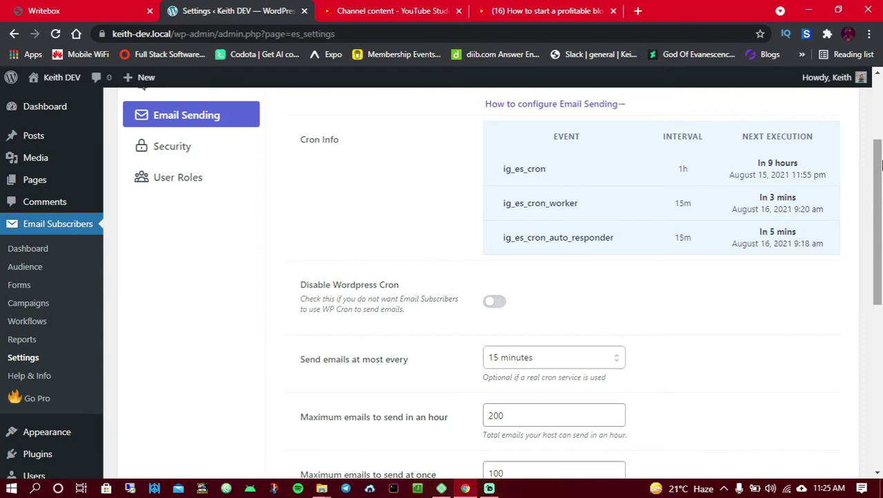
drag(881, 160, 881, 229)
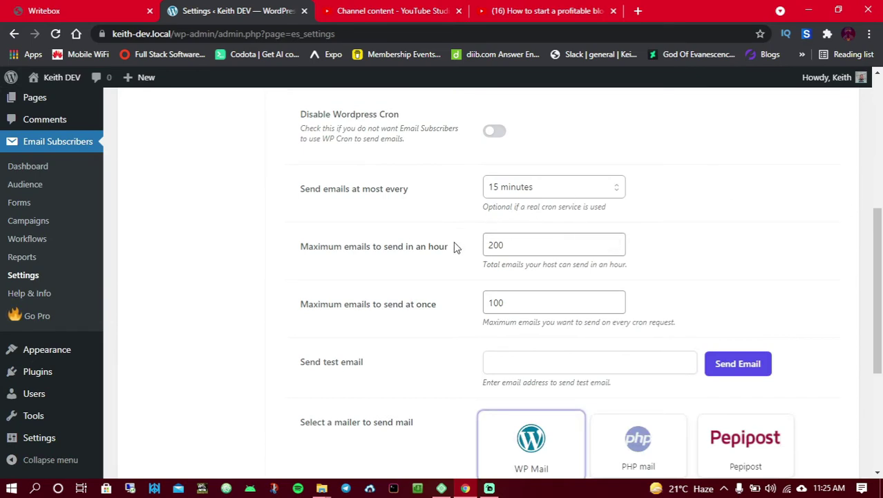
click(494, 303)
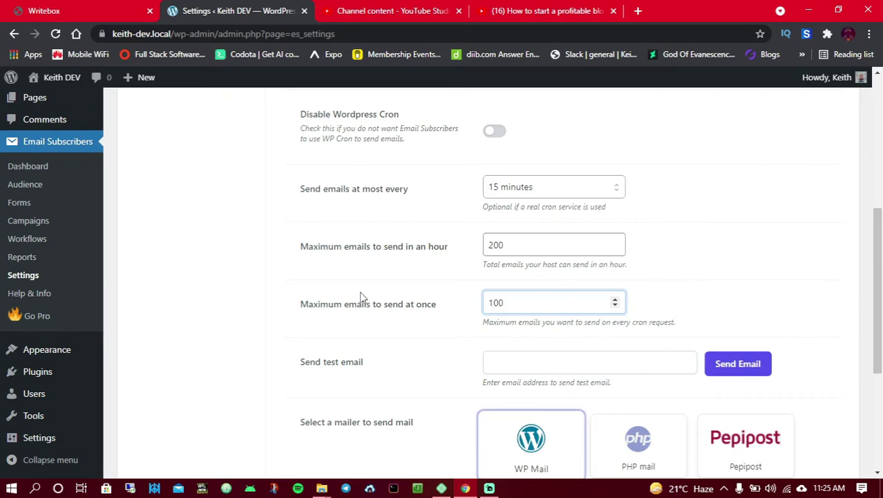
scroll(359, 298, down, 3)
click(342, 419)
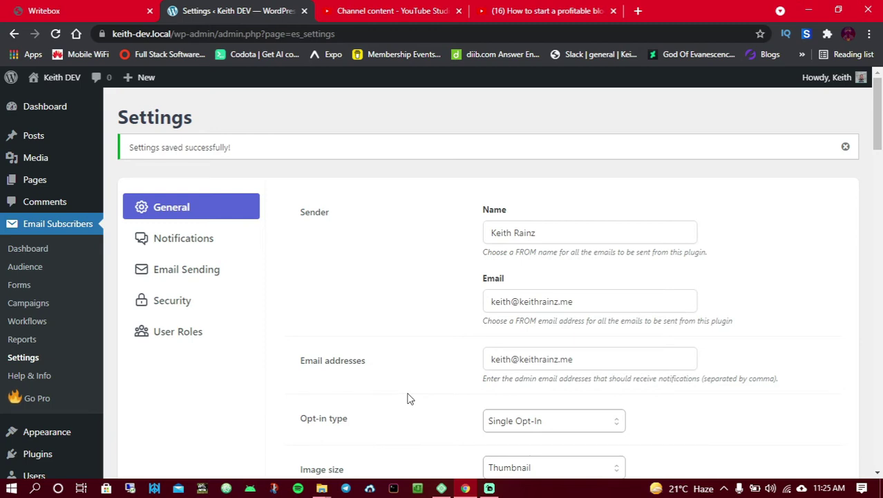
Open the subscription form "First Form" for editing and rename it "Join the free email list".
click(20, 285)
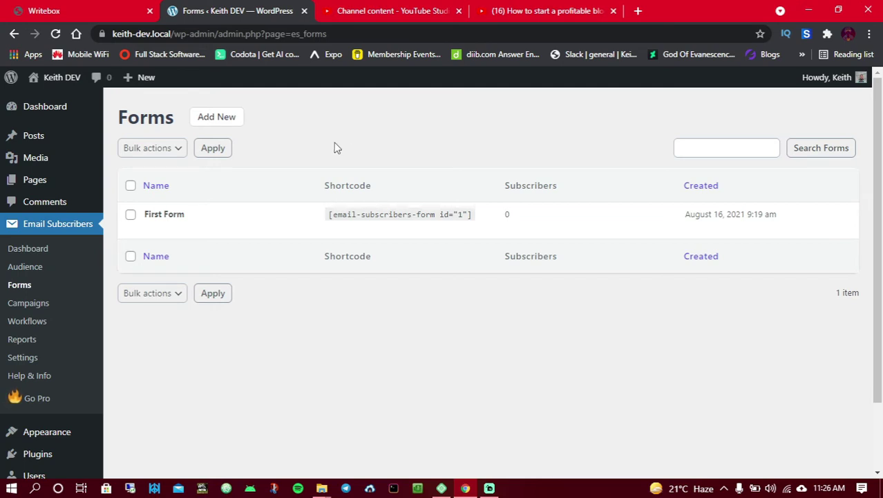
mouse_move(148, 228)
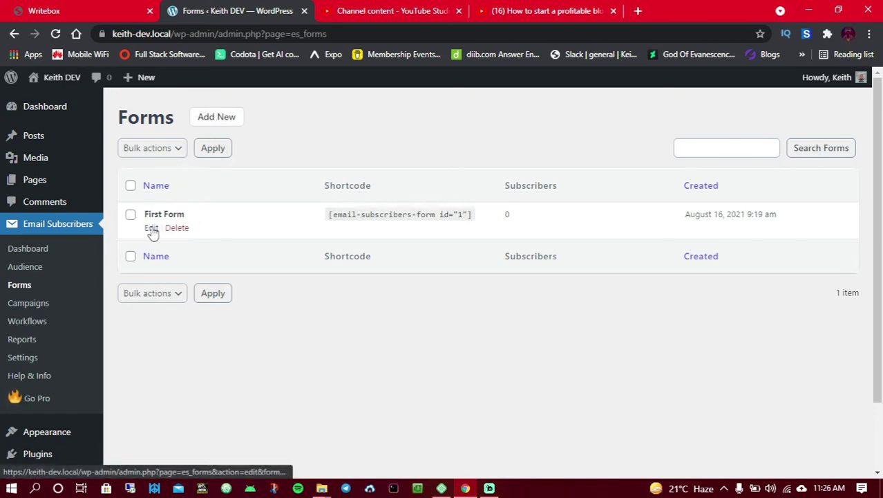
click(152, 229)
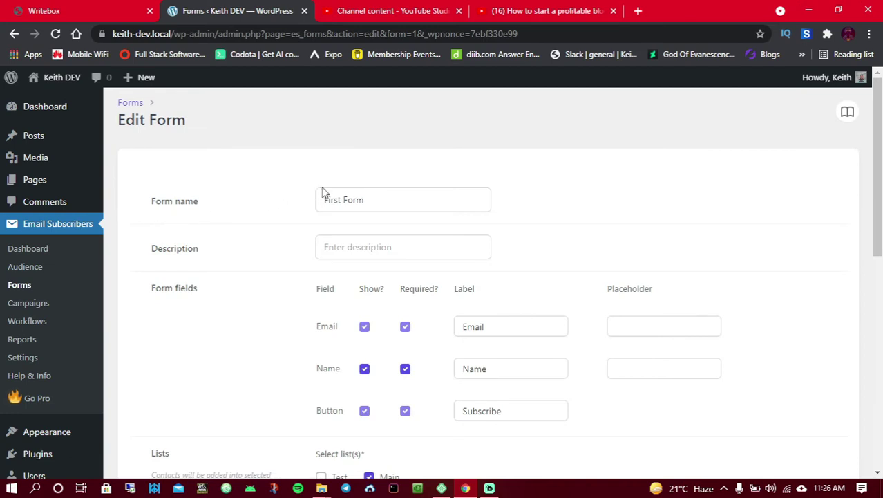
click(395, 200)
drag(383, 199, 301, 207)
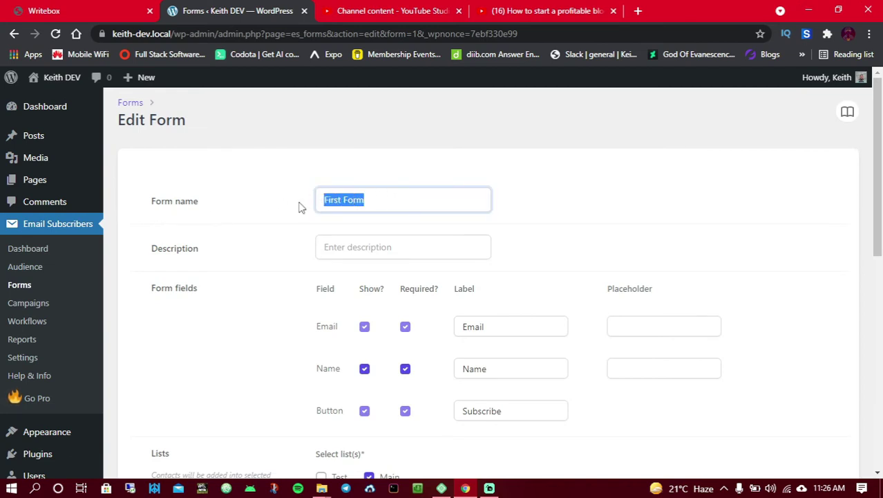
text(Join the free email list)
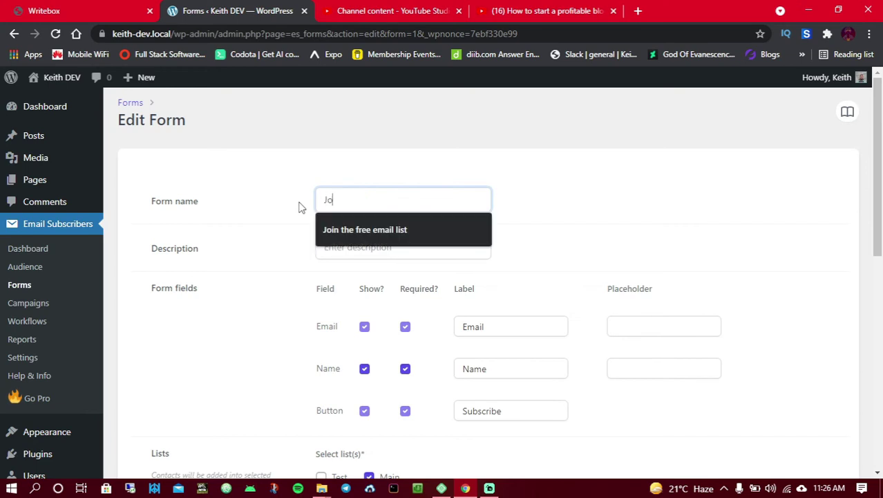
click(336, 228)
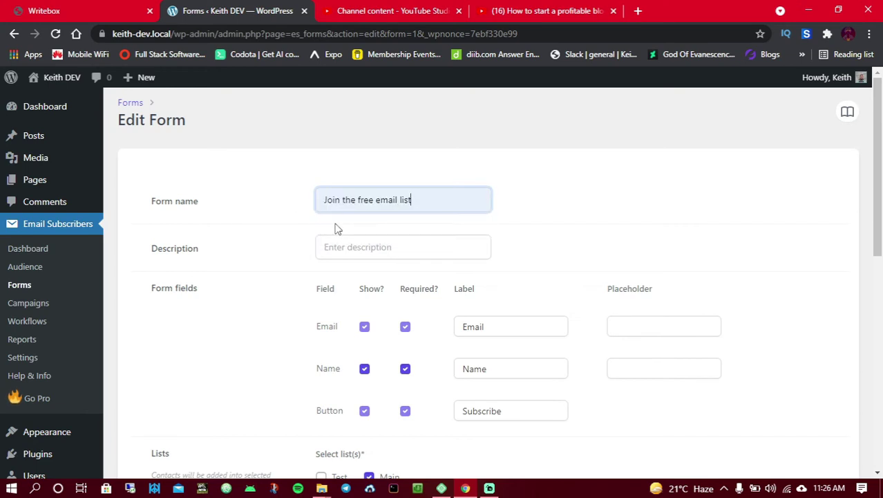
Enter "receive one email per week, no spam etc" as the form's description.
click(365, 252)
text(rece)
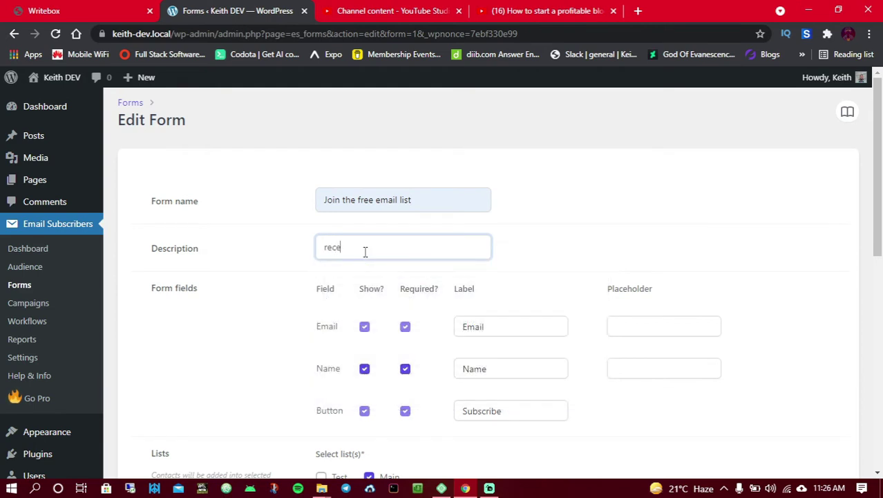
text(ive one email per week, no )
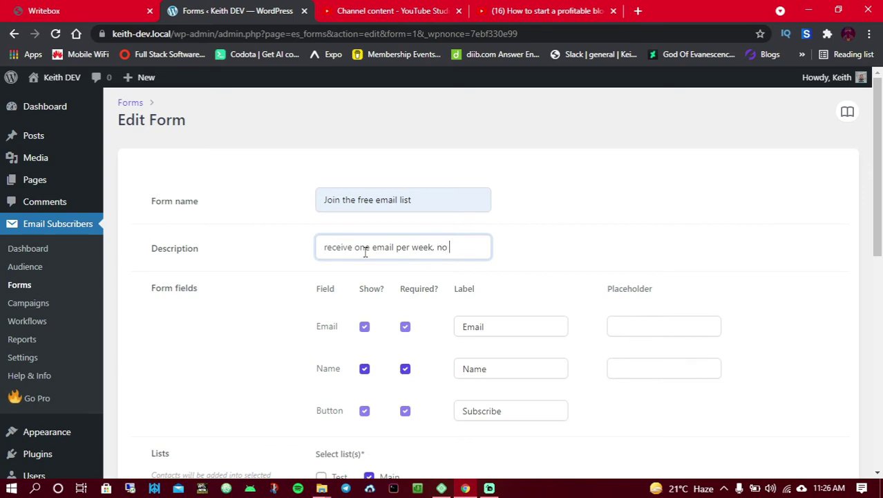
text(spam et)
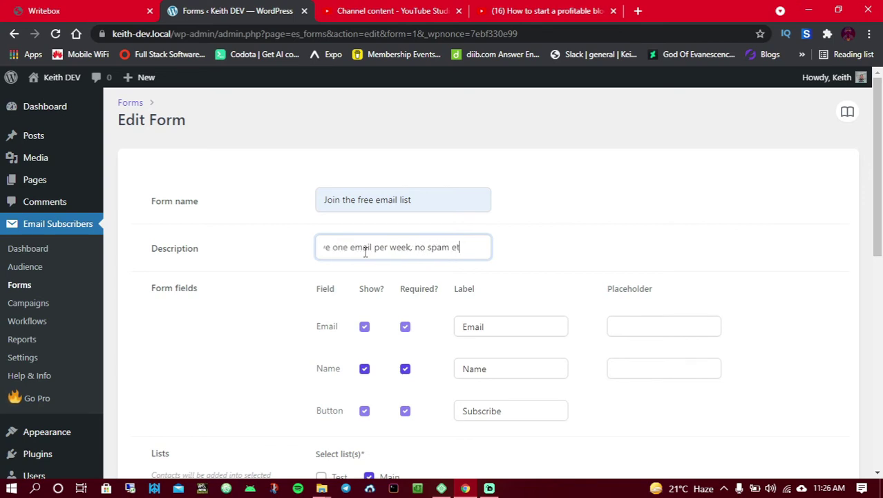
text(c)
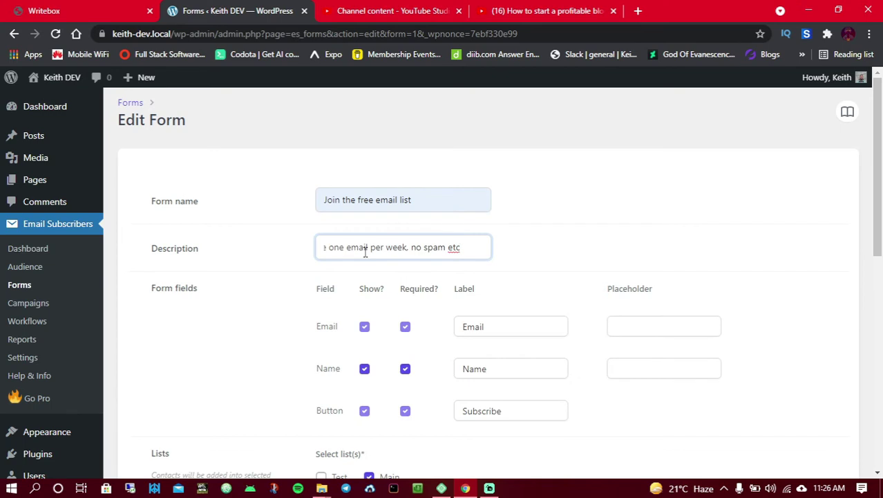
Set the placeholder of the form's email field to "Email address" and of its name field to "names".
scroll(385, 276, down, 2)
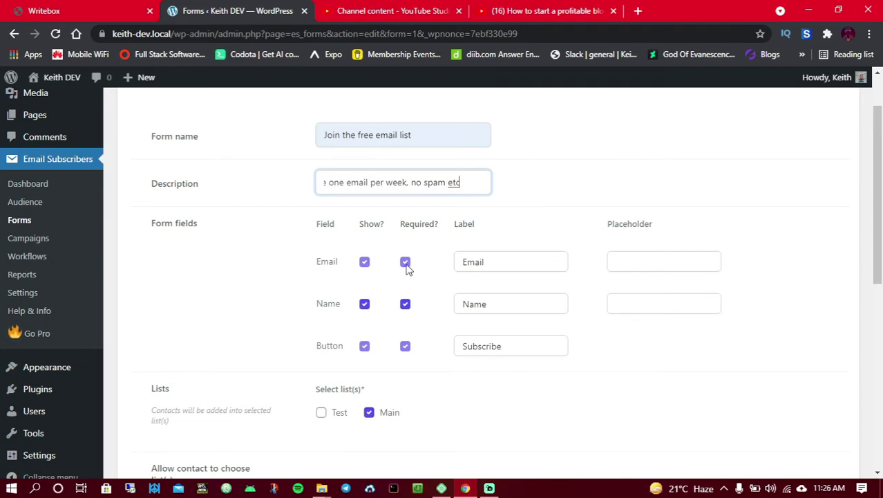
drag(349, 269, 315, 263)
click(315, 262)
click(633, 261)
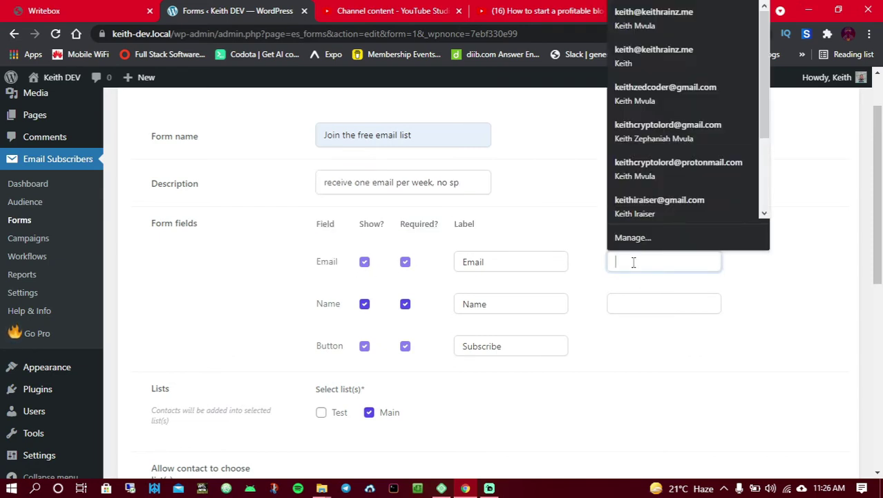
text(emai)
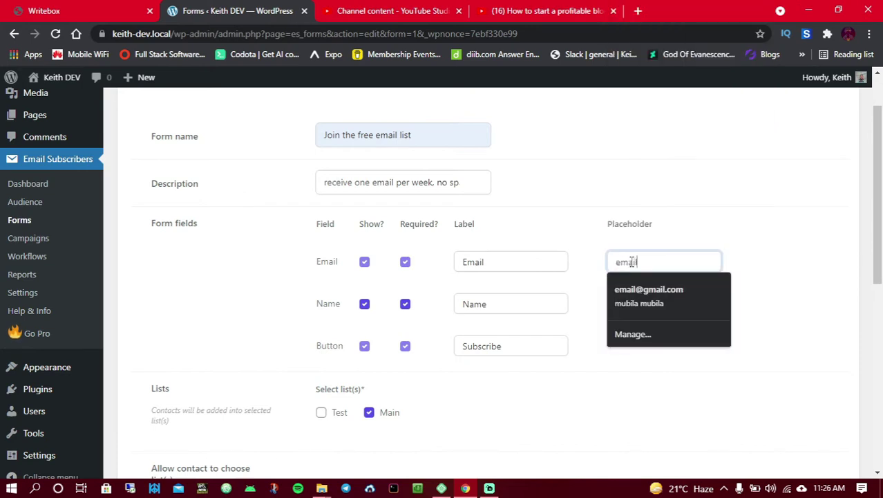
text(l address)
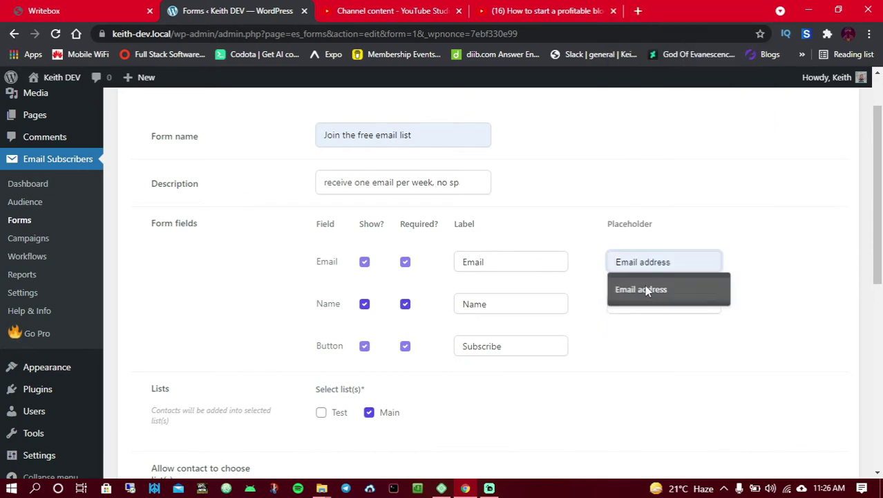
click(651, 289)
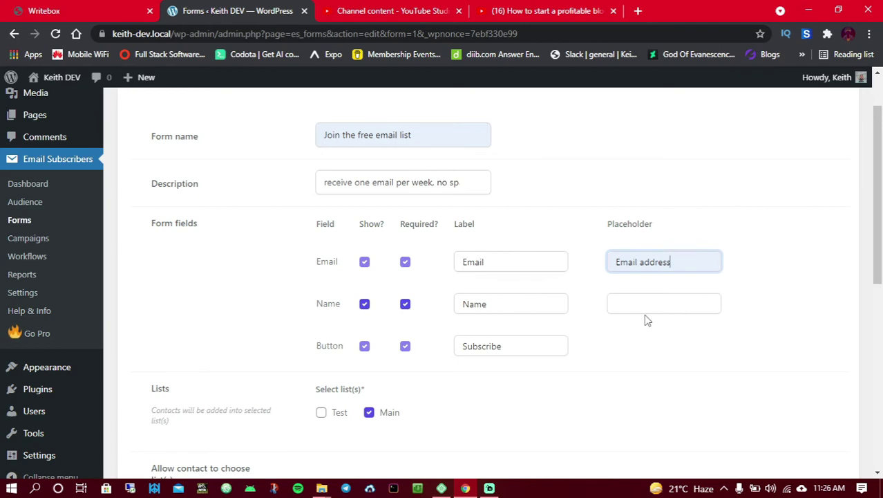
click(621, 311)
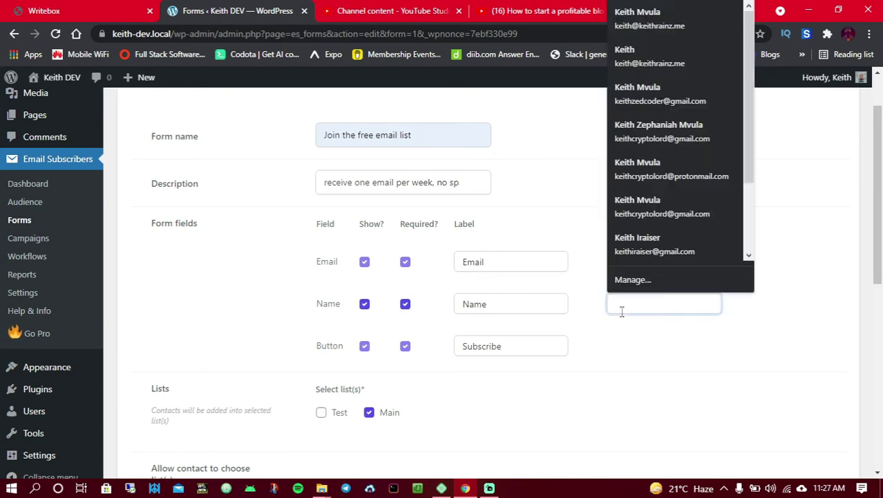
text(names)
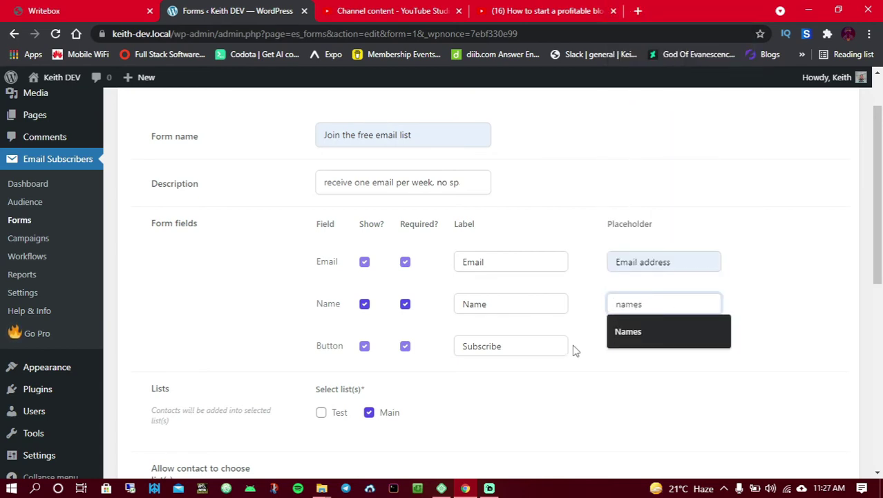
click(573, 351)
Change the label of the form's subscribe button to "add Me".
scroll(532, 380, down, 3)
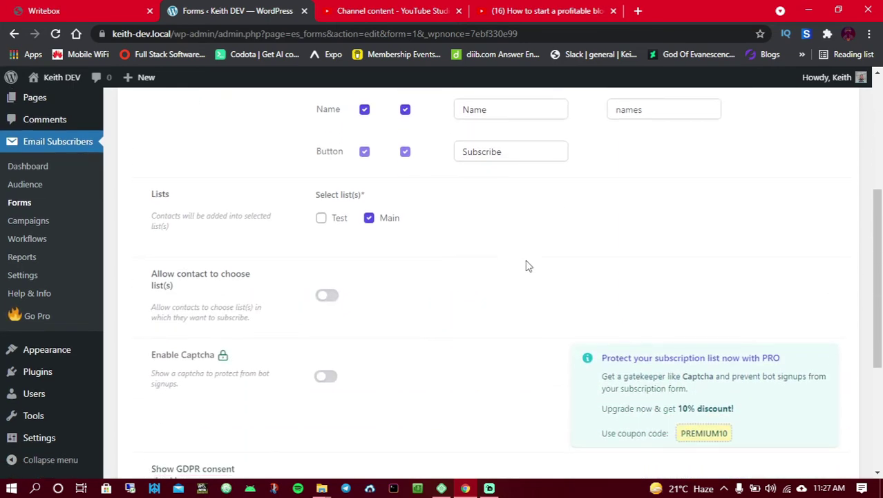
scroll(529, 262, up, 2)
click(518, 279)
drag(518, 280, 432, 287)
click(479, 308)
text(add Me)
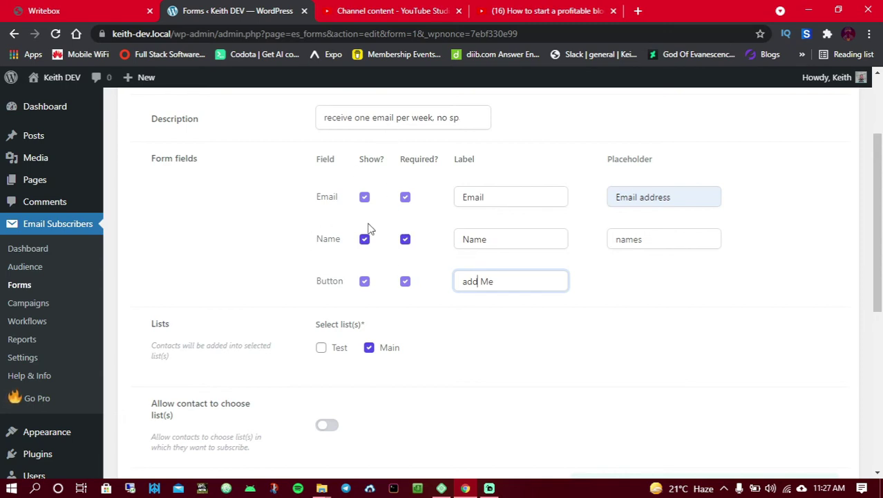
Select the Test list for the form and deselect it again, and review the list choice, captcha and GDPR consent options.
click(323, 349)
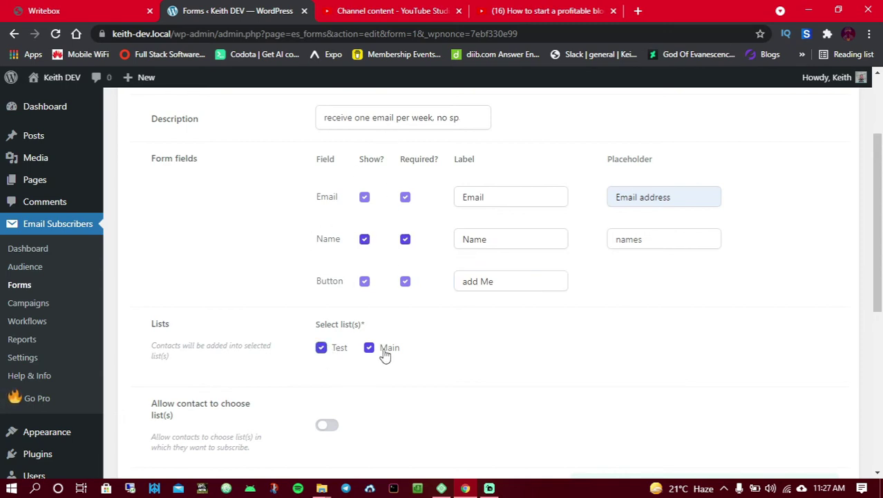
click(321, 348)
scroll(373, 331, down, 1)
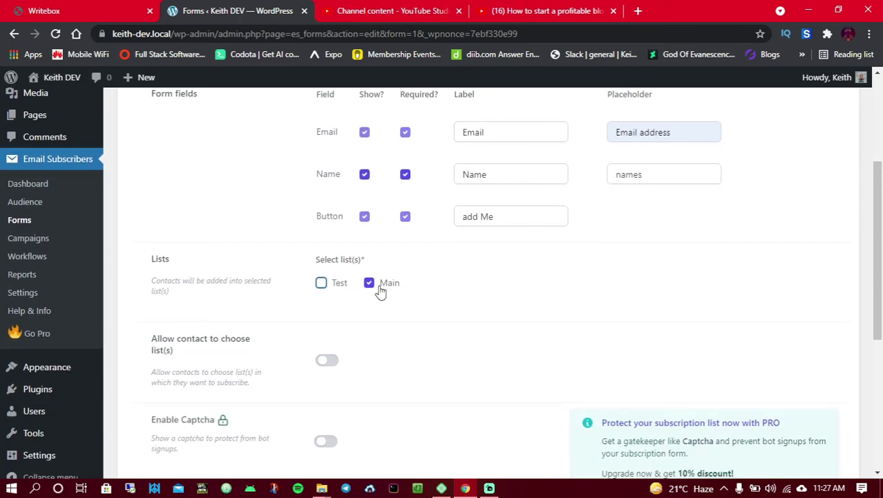
scroll(380, 291, down, 4)
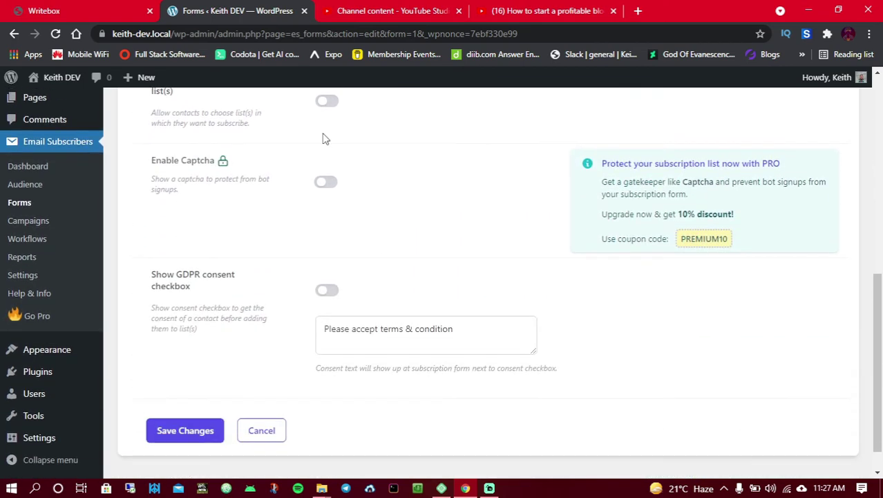
scroll(325, 166, up, 2)
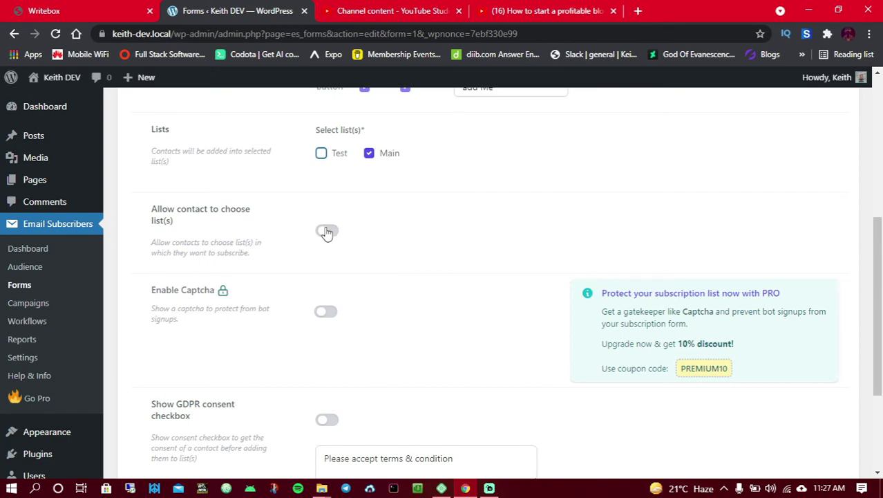
Enable the GDPR consent checkbox on the subscription form, leave contacts' list choice switched off, and save the form.
click(327, 232)
click(327, 231)
scroll(240, 195, down, 2)
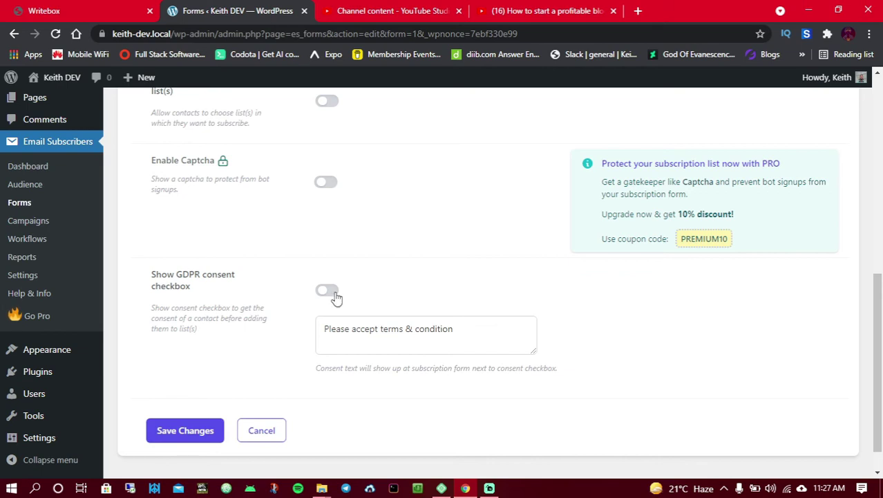
click(330, 293)
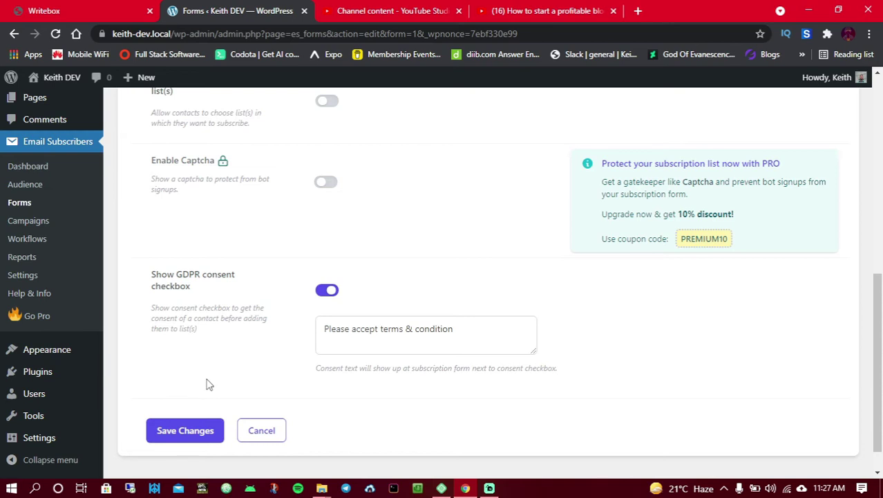
click(194, 426)
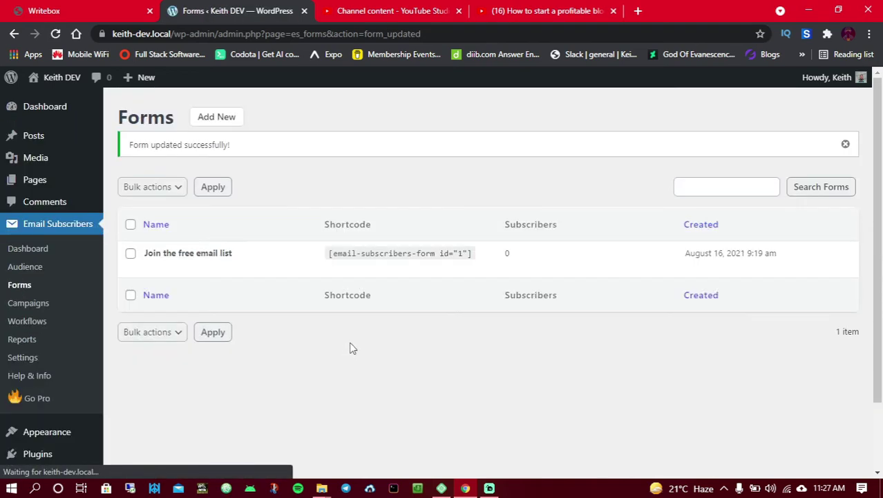
Copy the shortcode of the "Join the free email list" form.
triple_click(467, 253)
right_click(468, 254)
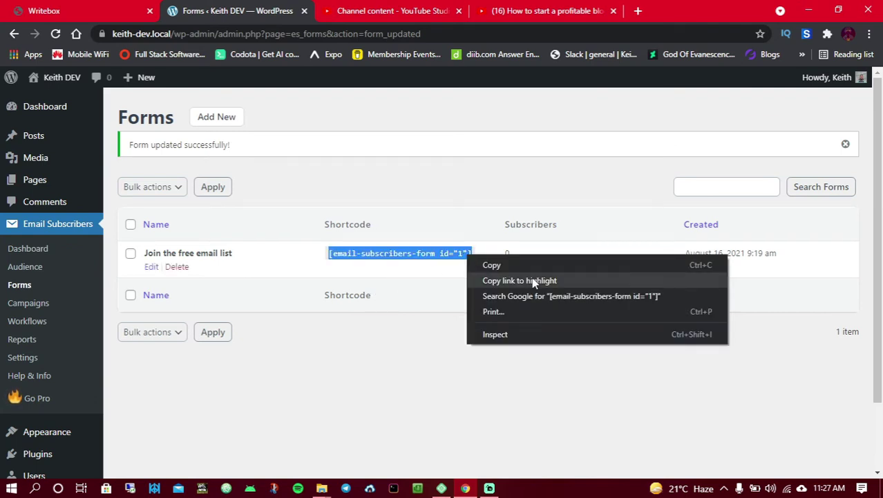
click(501, 265)
Create a new WordPress page in a separate browser tab and title it "Email".
mouse_move(141, 84)
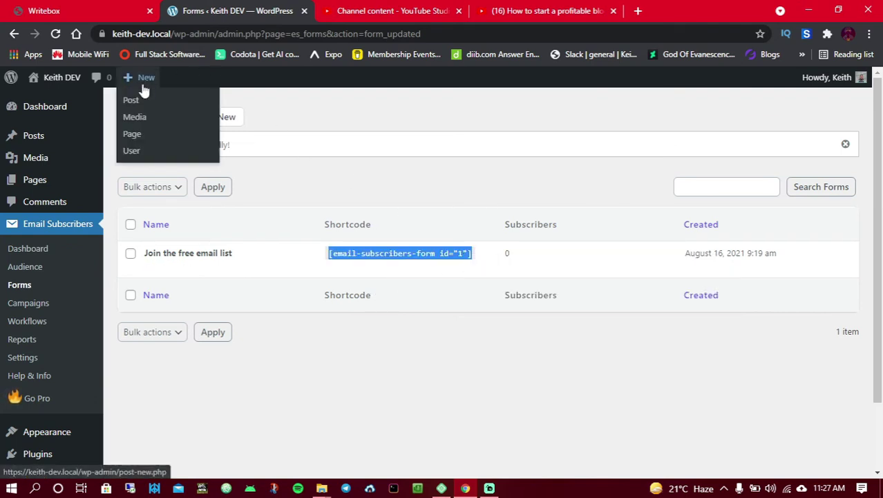
middle_click(134, 133)
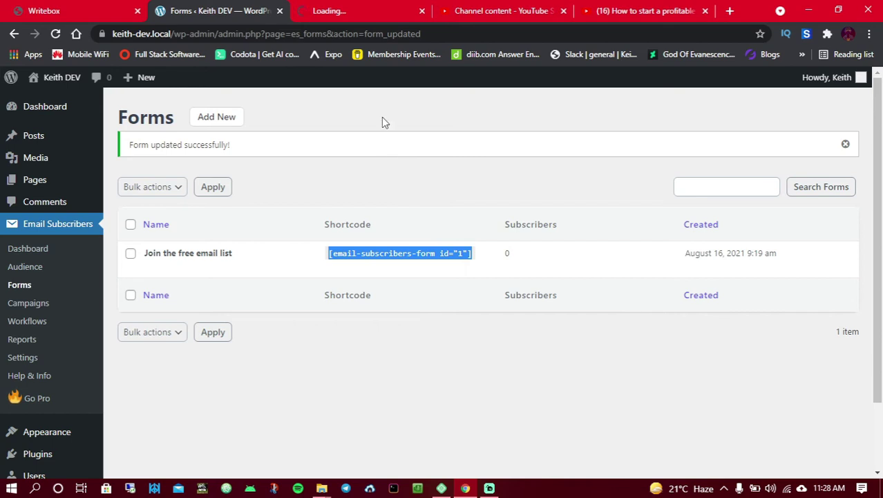
click(387, 10)
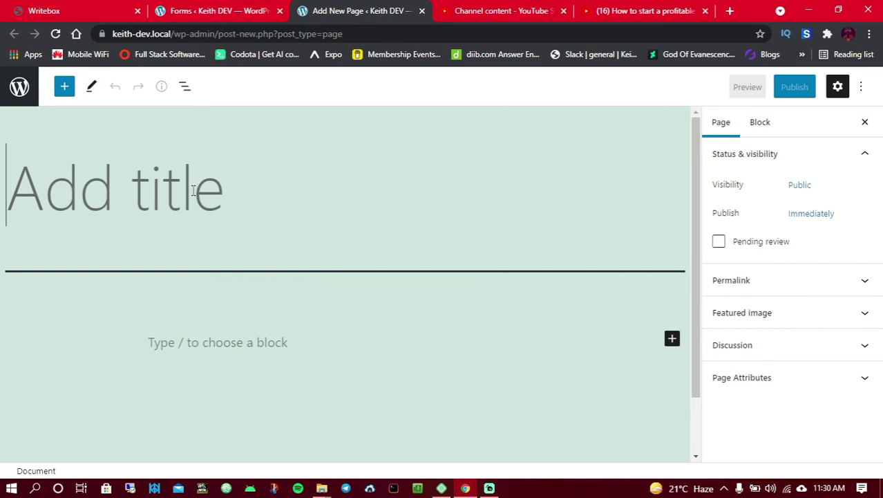
text(Email)
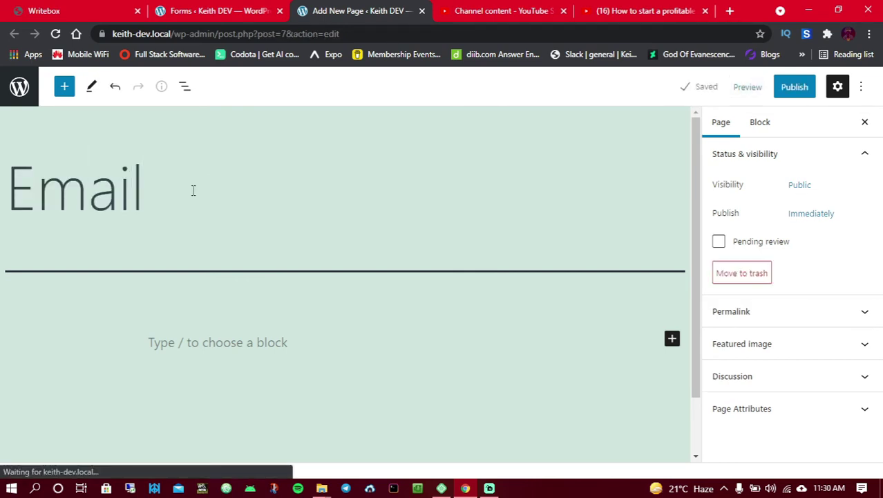
Add a Shortcode block to the page body containing [email-subscribers-form id="1"].
click(671, 338)
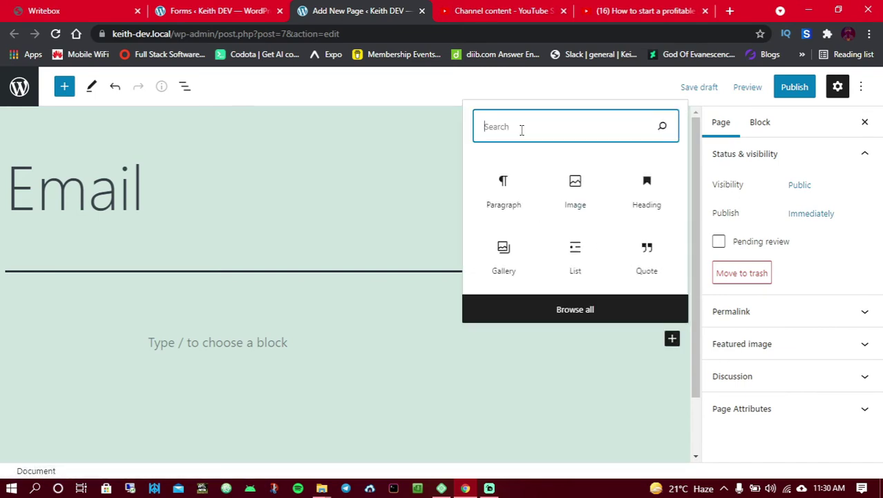
text(sho)
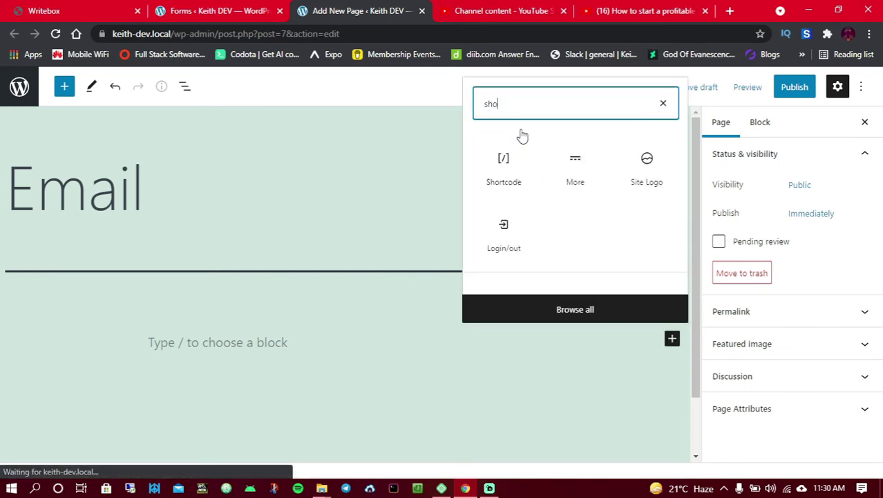
click(519, 137)
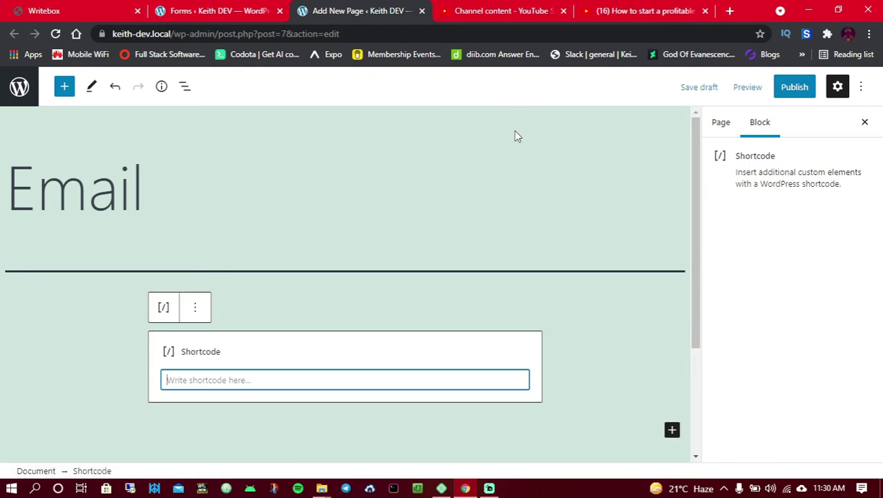
key(ctrl+v)
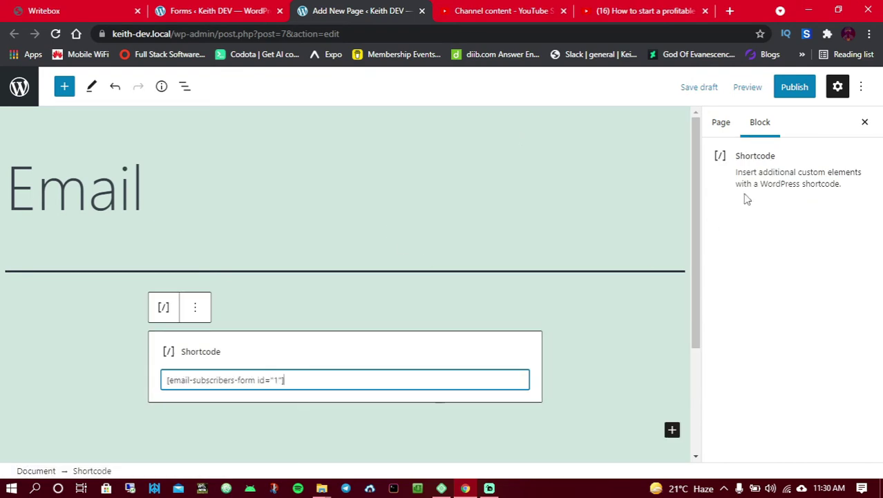
Publish the Email page and open the live page for viewing.
click(799, 91)
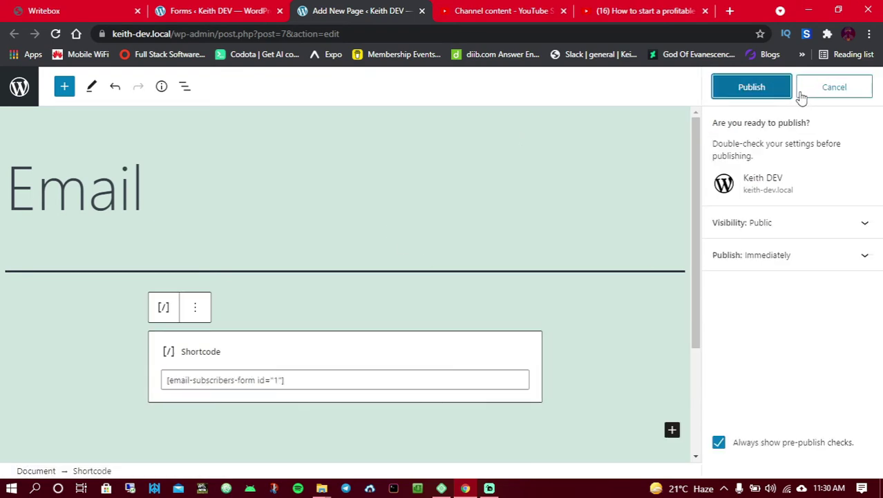
click(738, 94)
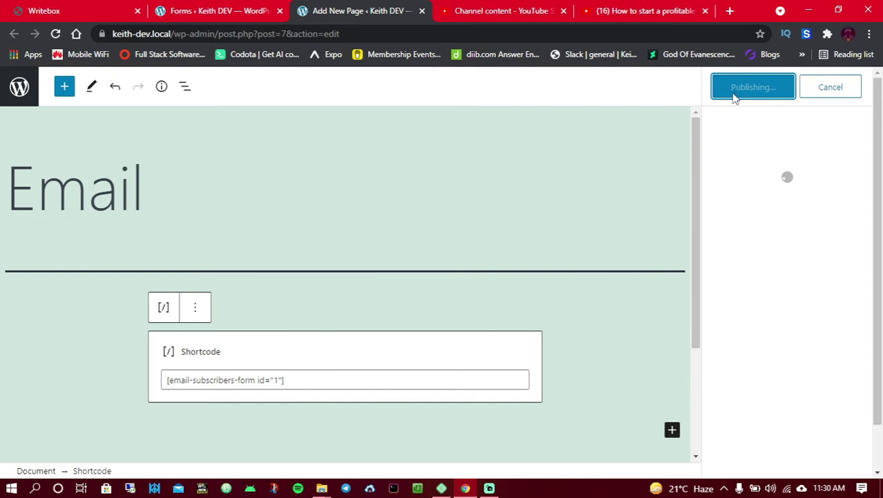
click(742, 234)
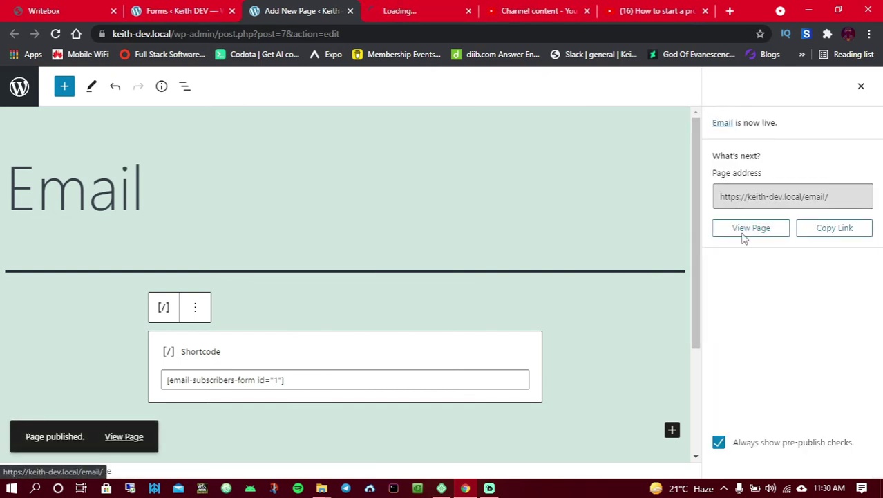
click(433, 5)
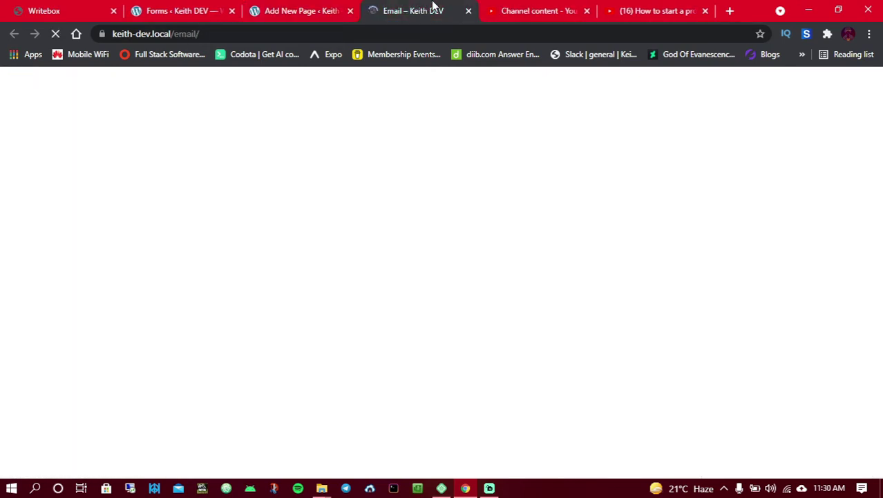
Review the subscription form on the live page, accept its terms and conditions, and submit it as a test subscriber.
scroll(440, 124, down, 2)
scroll(440, 142, down, 3)
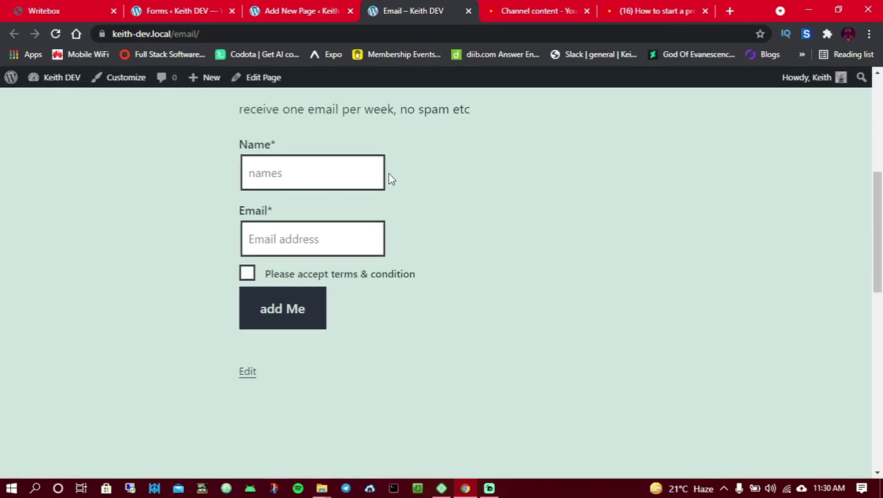
scroll(388, 178, down, 2)
scroll(387, 178, up, 1)
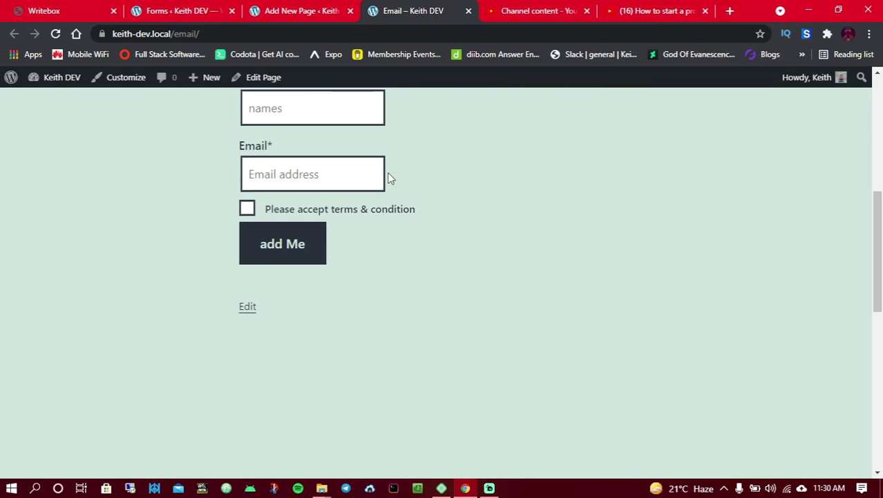
scroll(387, 179, up, 1)
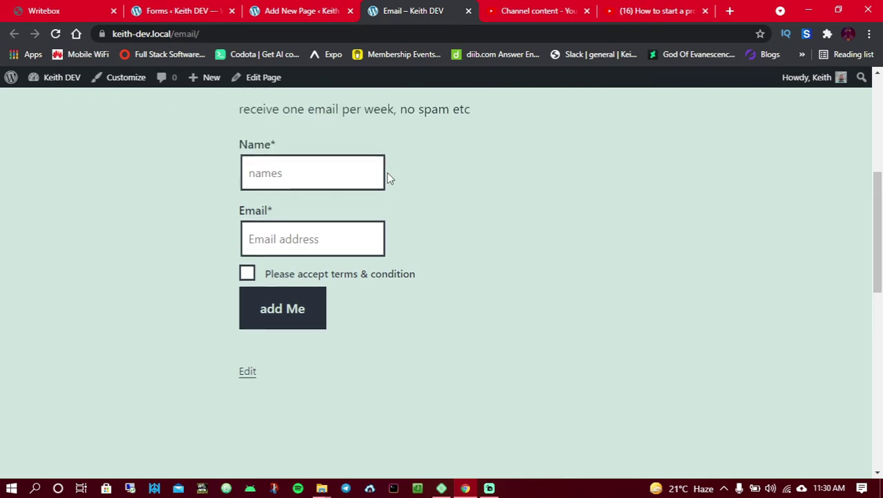
click(250, 274)
click(282, 308)
drag(238, 146, 353, 165)
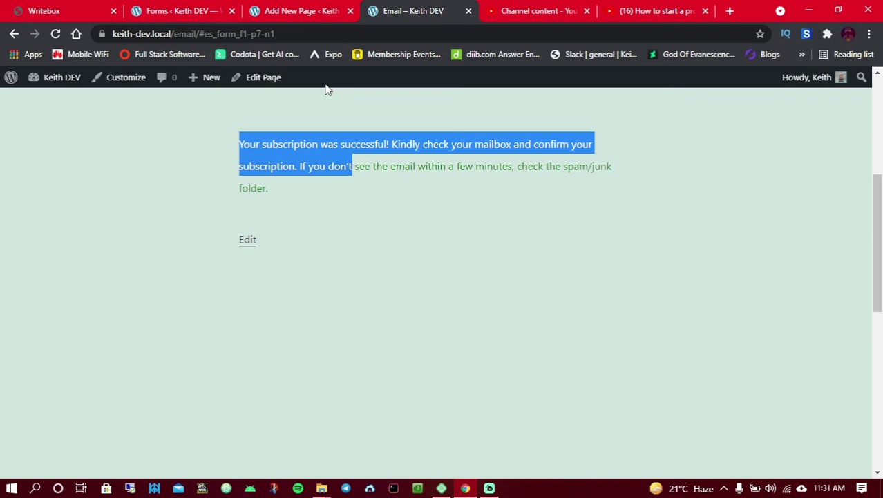
Close the live page and the page editor, and open the Email Subscribers campaigns list.
click(467, 12)
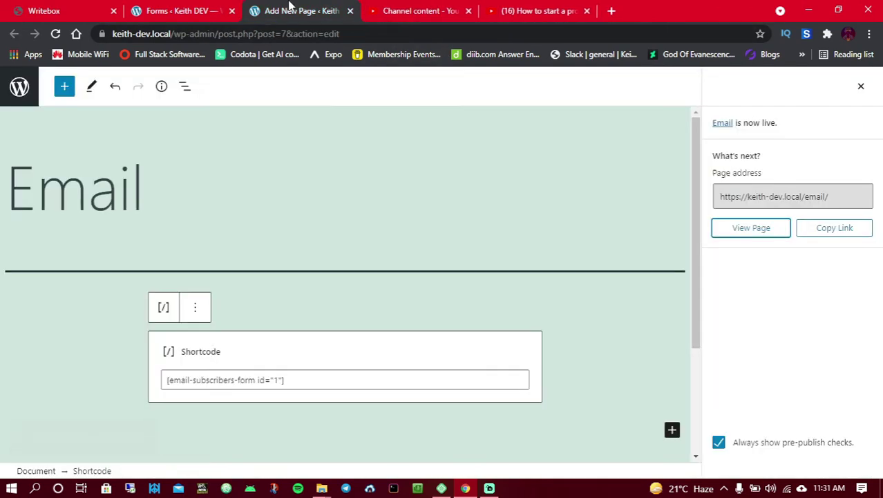
click(351, 10)
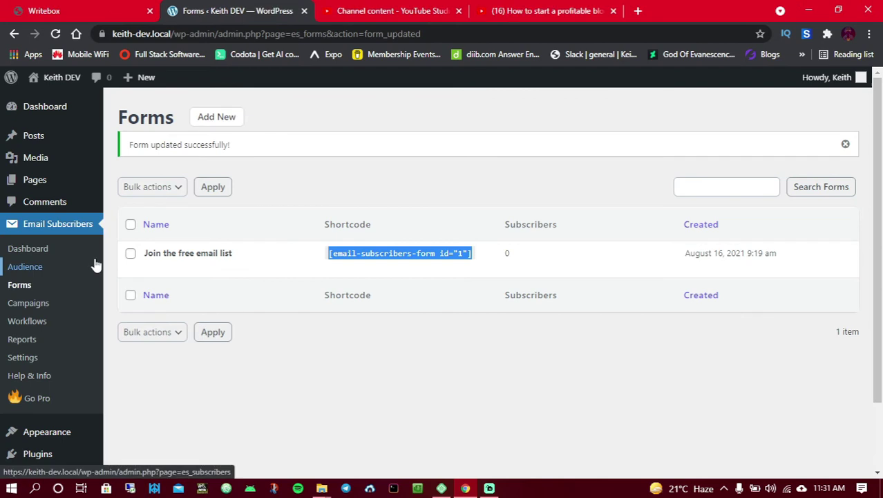
click(31, 303)
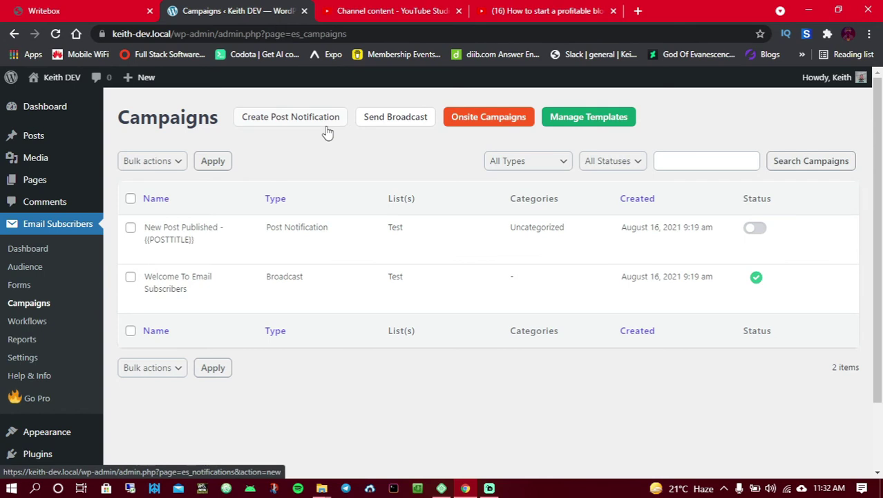
Try out a post notification campaign for the Main list with the "New Post Published - {{POSTTITLE}}" template, and leave it unsaved.
click(277, 117)
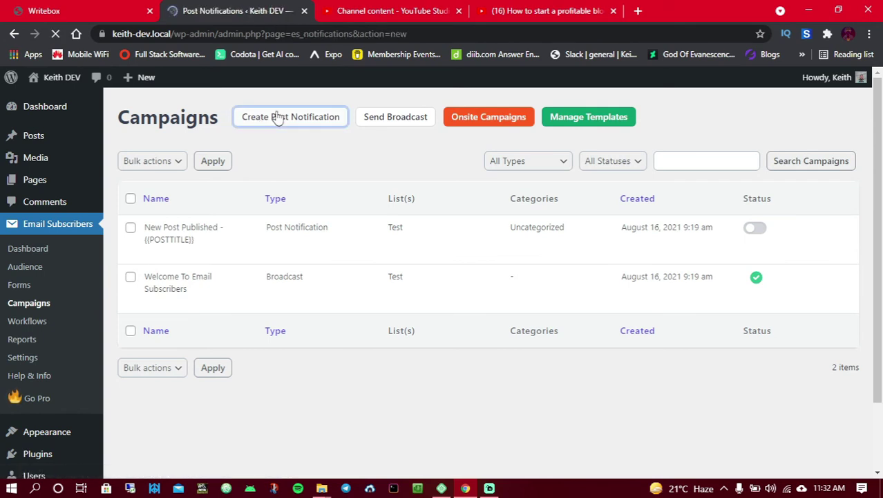
scroll(387, 151, down, 1)
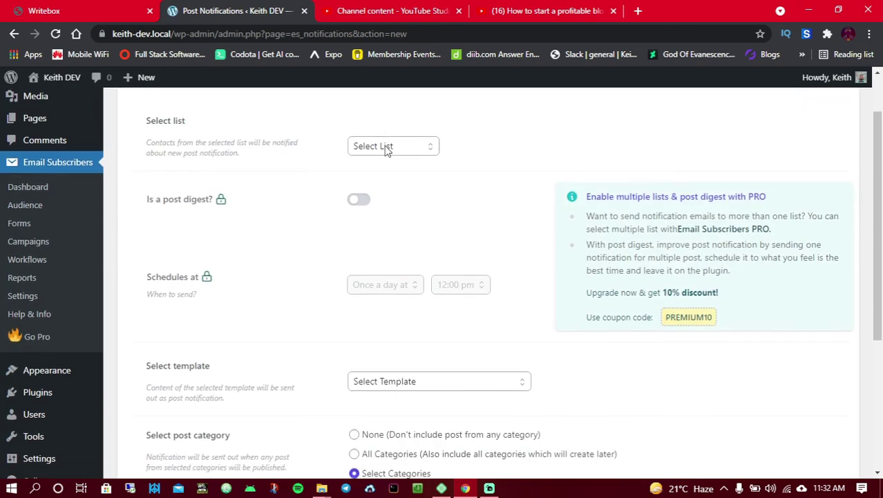
click(370, 144)
click(363, 186)
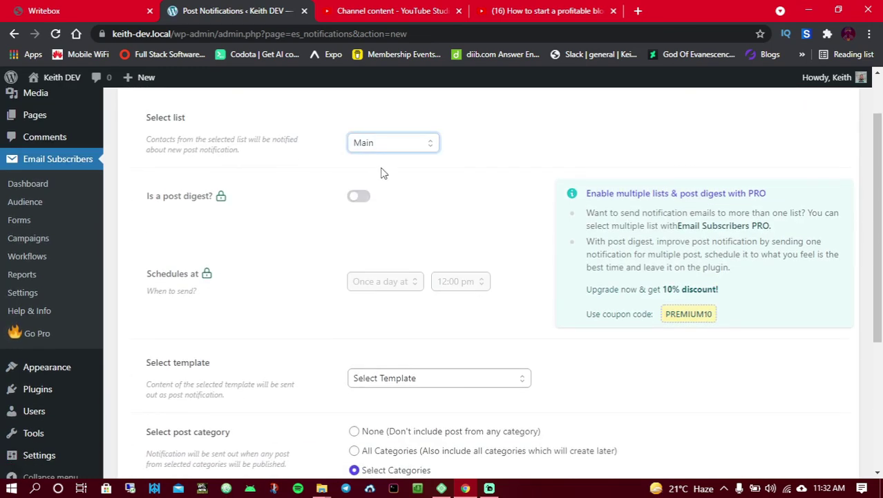
scroll(407, 165, down, 2)
scroll(408, 165, down, 1)
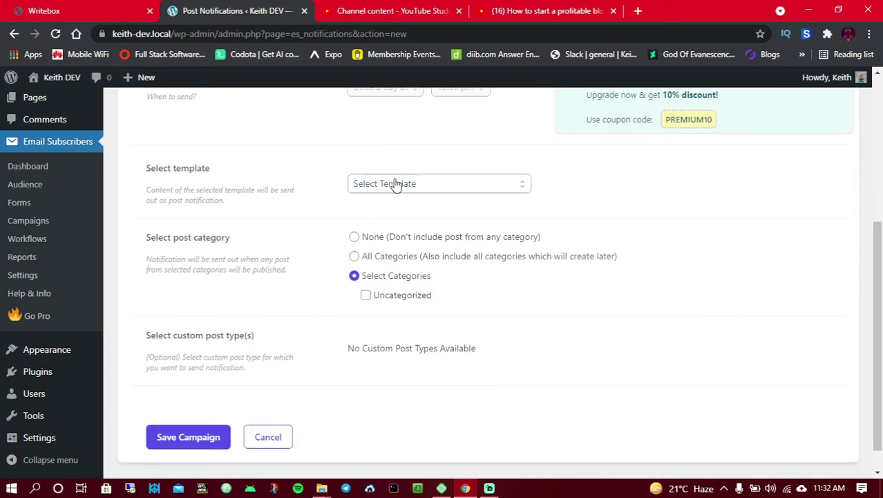
click(395, 184)
click(387, 214)
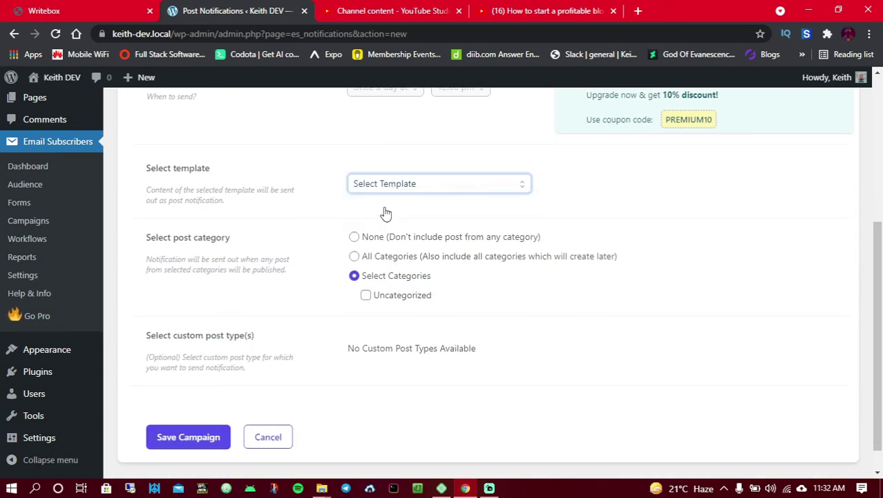
scroll(387, 183, down, 1)
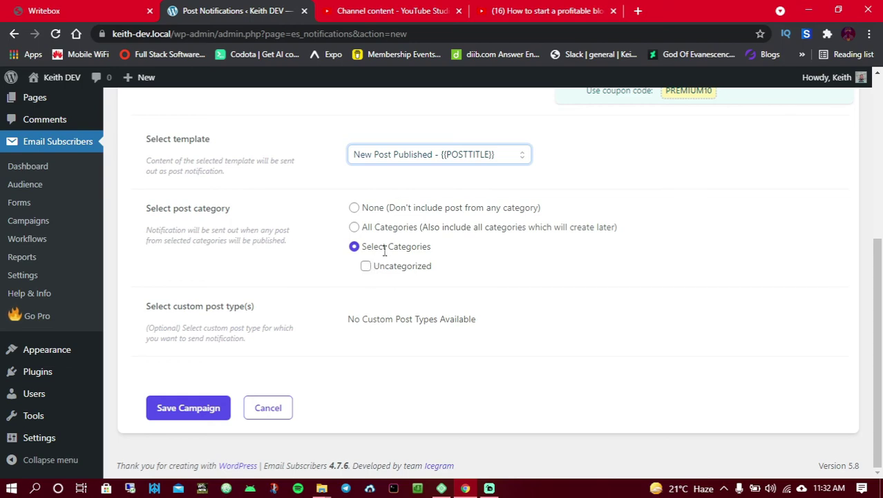
scroll(385, 253, up, 2)
scroll(373, 260, down, 2)
click(14, 33)
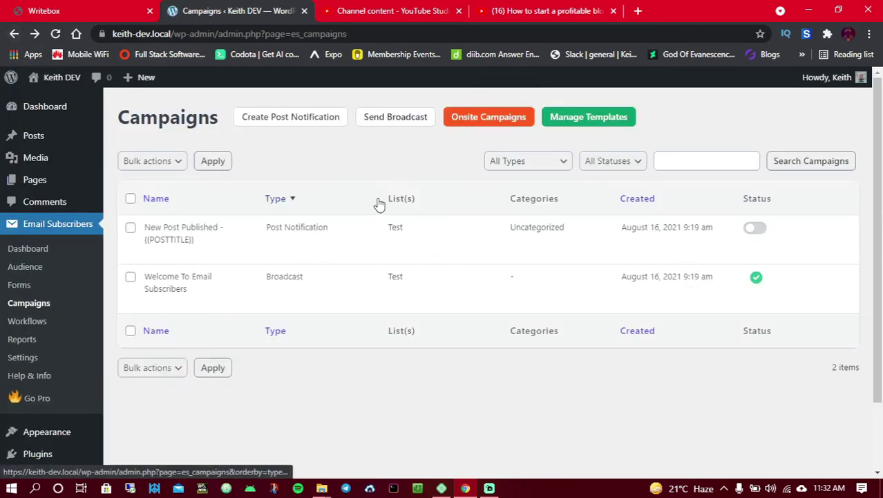
Start a new broadcast campaign with the subject "my first email" and go to its message body.
click(387, 119)
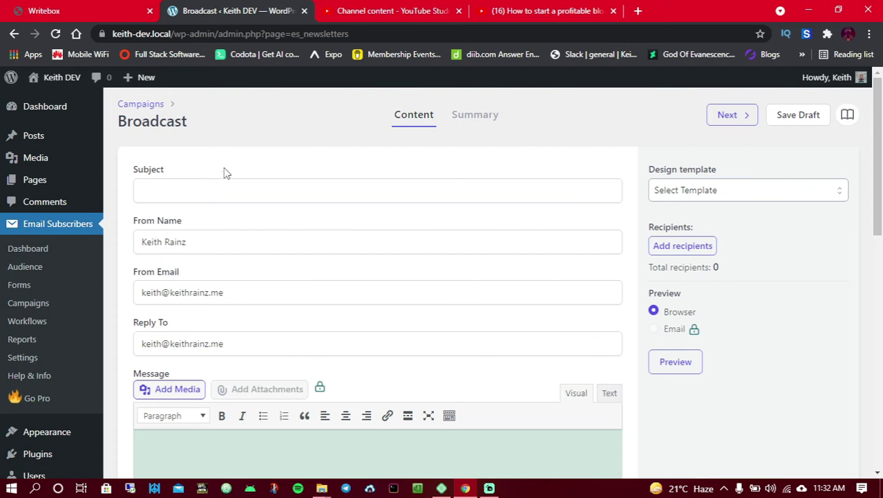
click(185, 187)
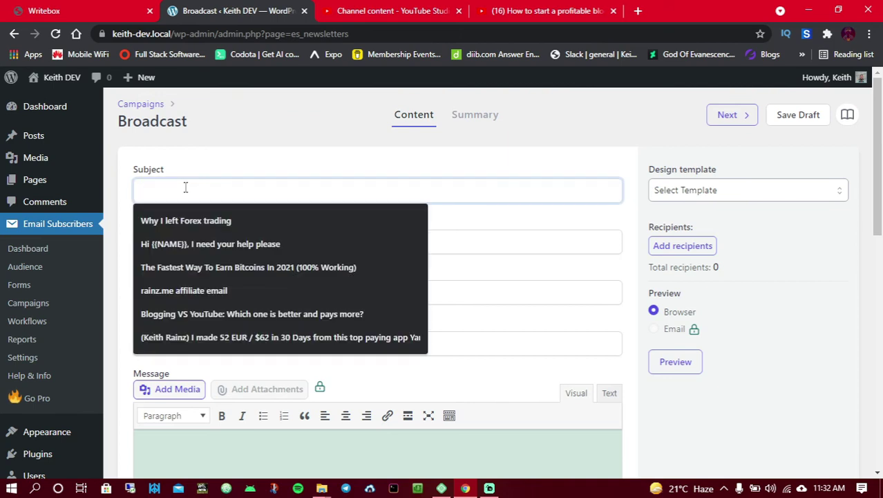
text(my fi)
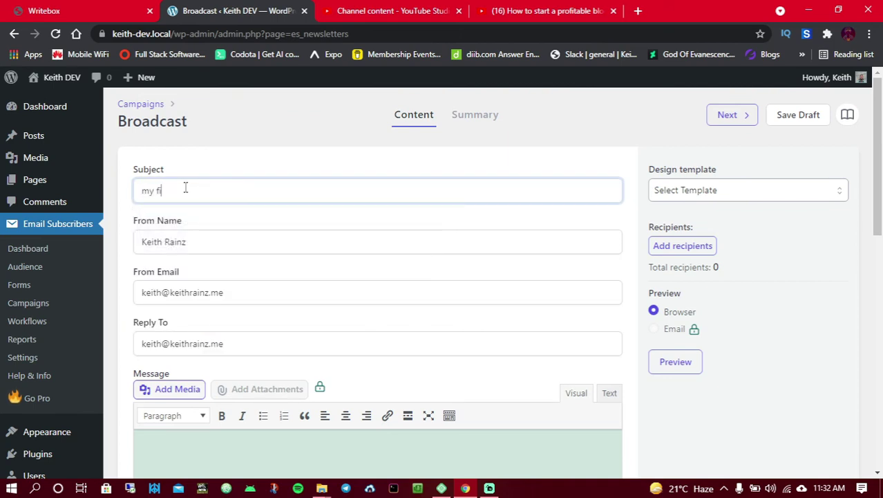
text(rst email)
scroll(179, 220, down, 1)
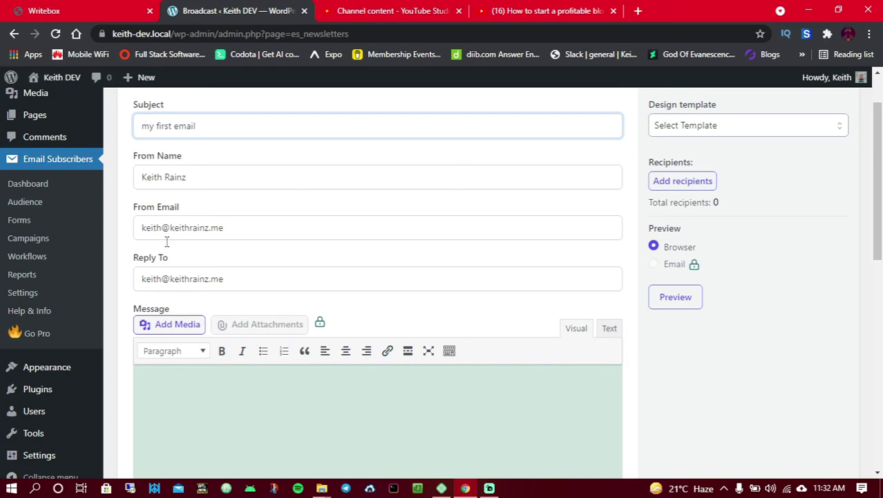
scroll(255, 259, down, 3)
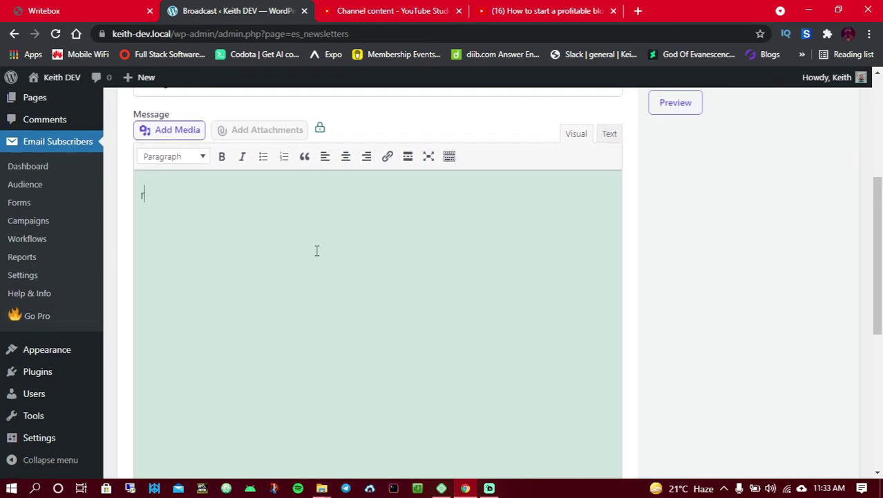
Fill the broadcast's message body with the placeholder text "rfiohlfeihrfwjhfbj" and look over the available paragraph styles.
text(fiohlfeihrfwjhfbj)
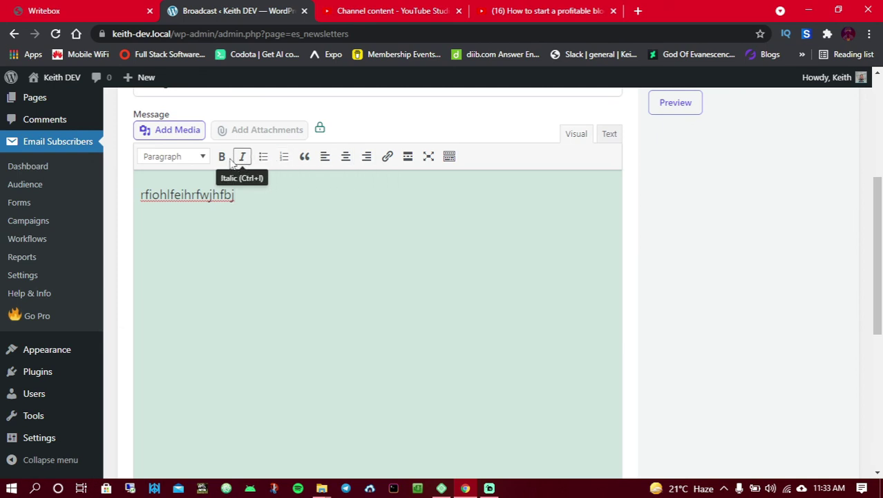
click(190, 161)
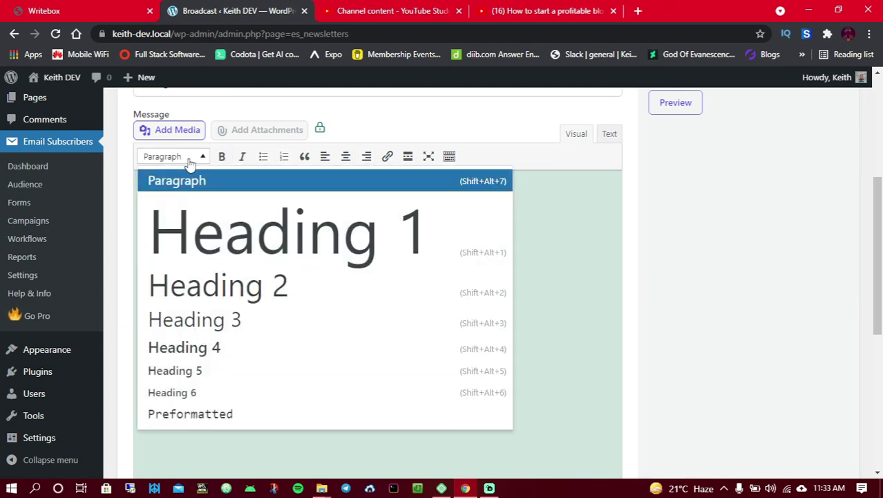
click(610, 221)
scroll(276, 278, down, 5)
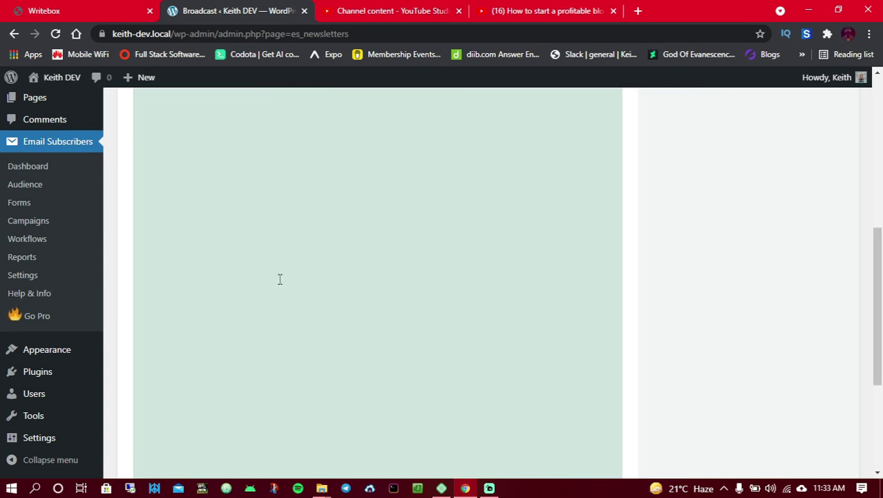
scroll(726, 242, up, 5)
scroll(726, 241, up, 4)
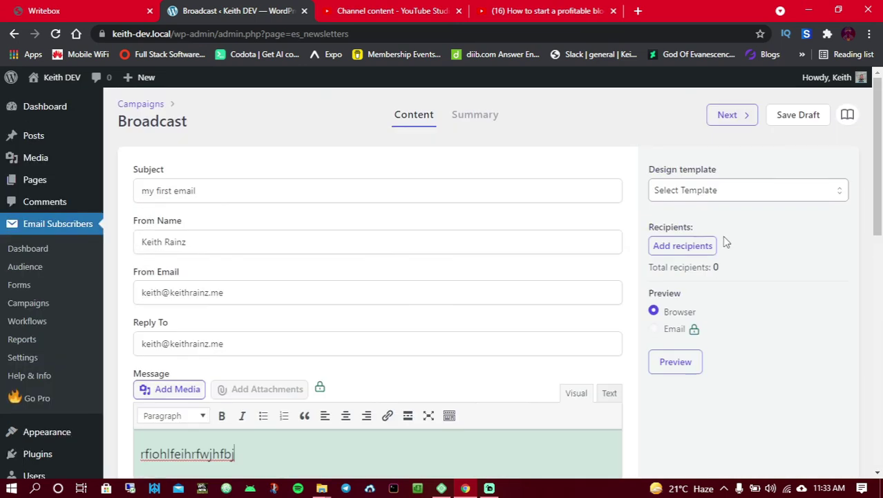
Add a recipient rule that sends the broadcast to the Main list, and save the campaign rules.
click(683, 247)
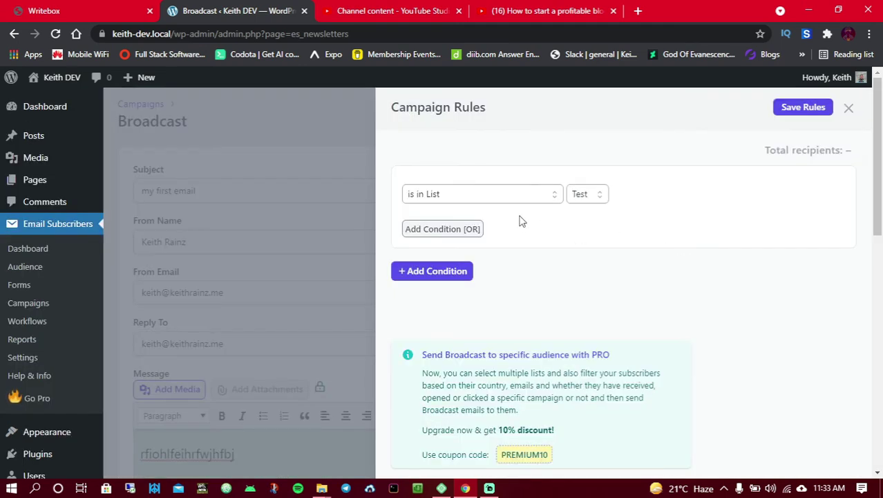
click(587, 192)
click(584, 224)
click(804, 108)
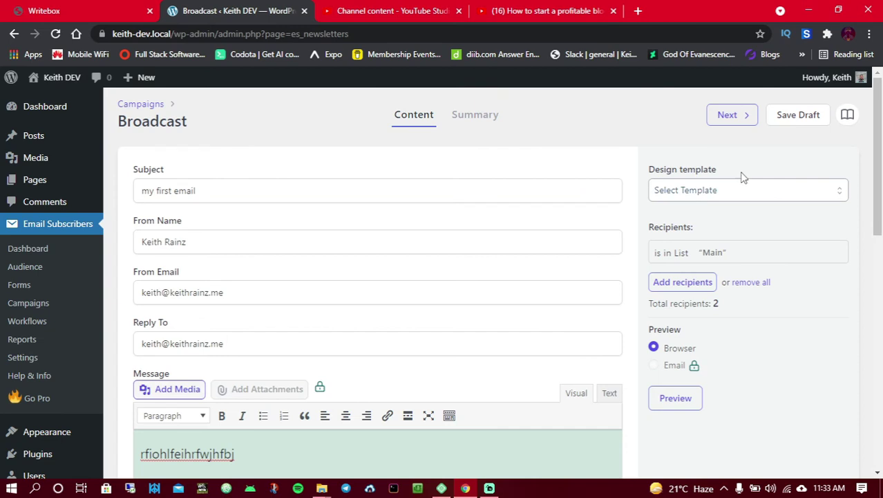
Continue to the broadcast's summary, check the email's spam score, and dismiss the result.
click(732, 115)
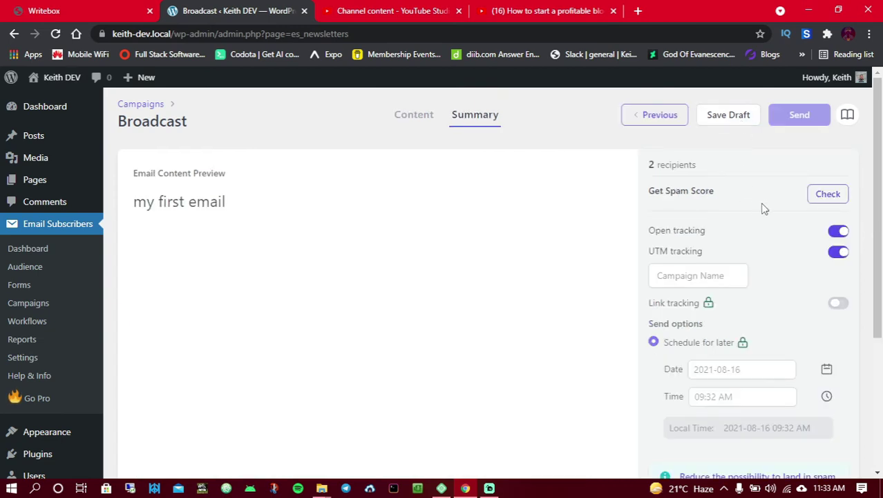
click(829, 196)
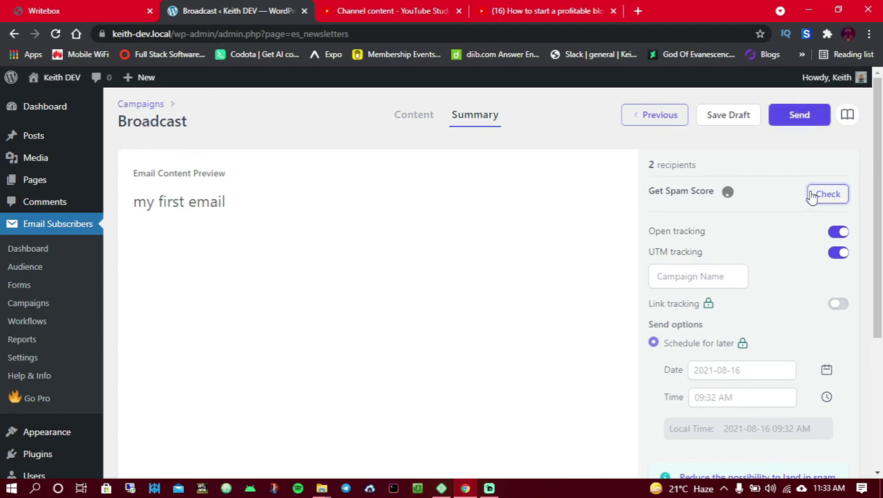
scroll(795, 196, down, 3)
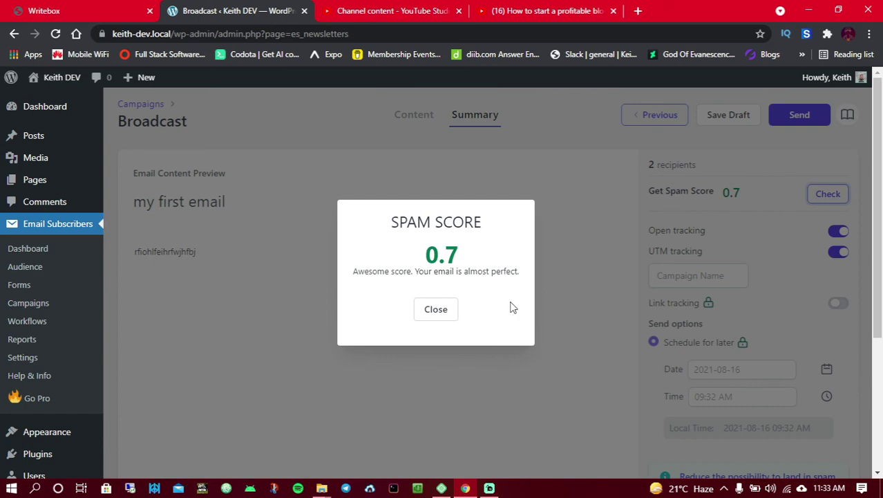
click(437, 309)
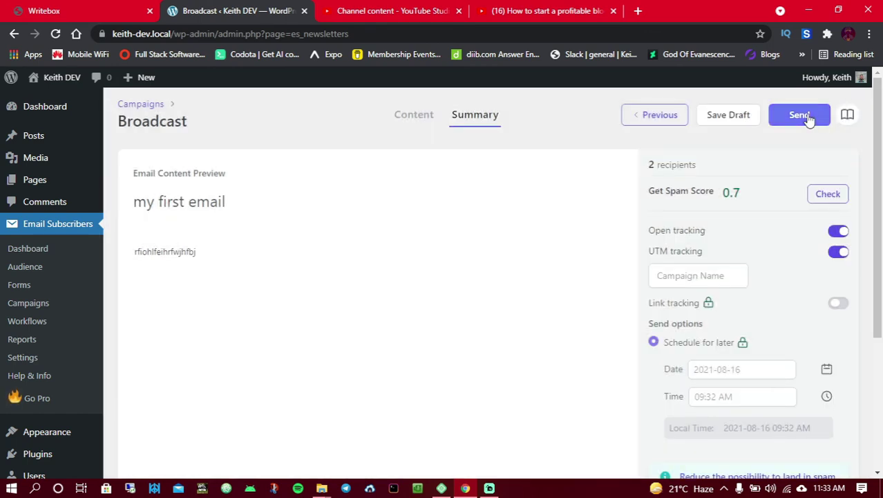
Start a new Email Subscribers workflow and set its trigger to User Registered.
click(27, 322)
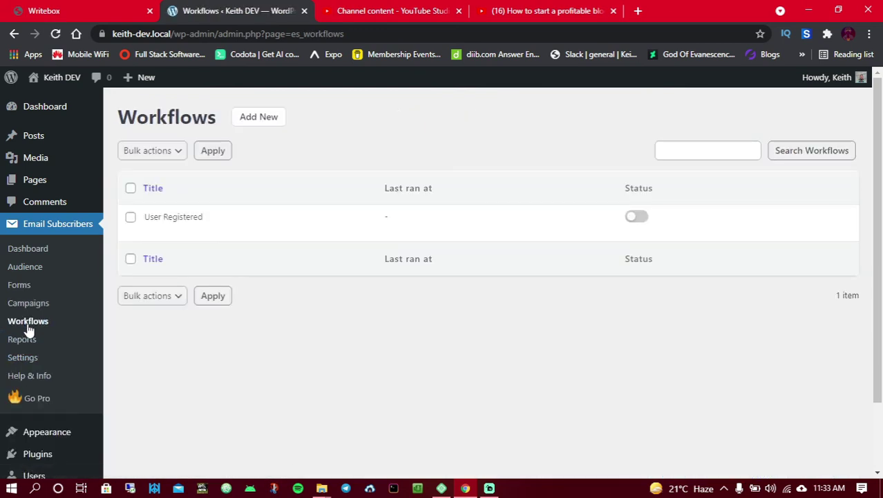
click(270, 118)
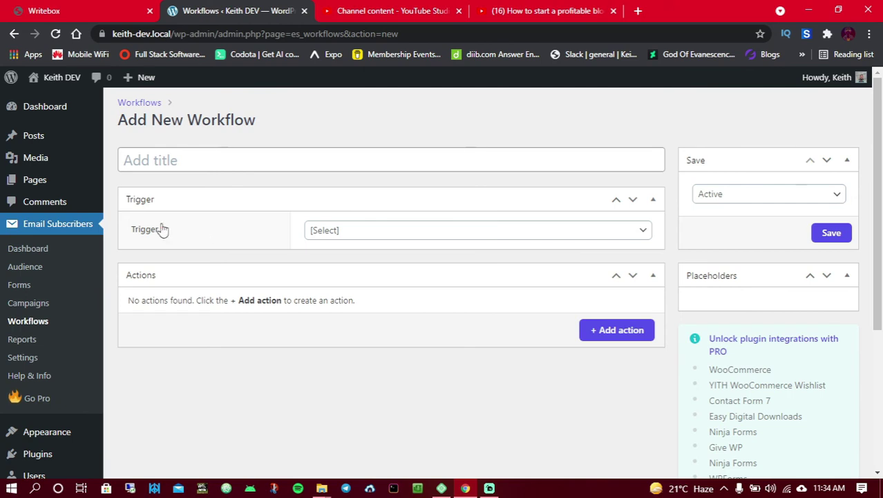
drag(162, 228, 158, 239)
click(392, 233)
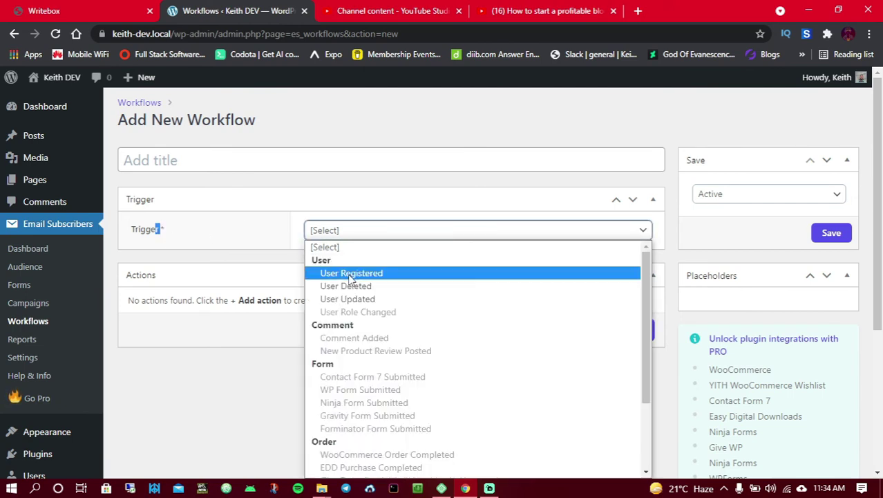
click(349, 274)
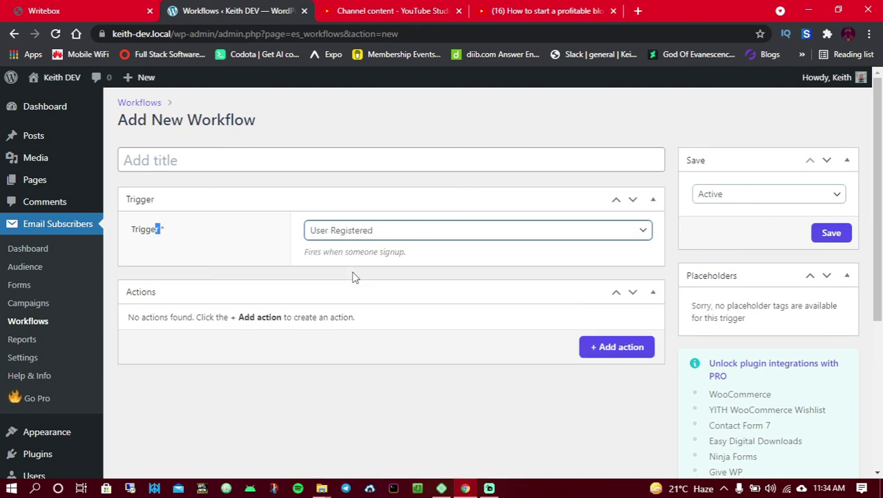
Add an "Add to list" action to the workflow and select the Main list for it.
click(600, 347)
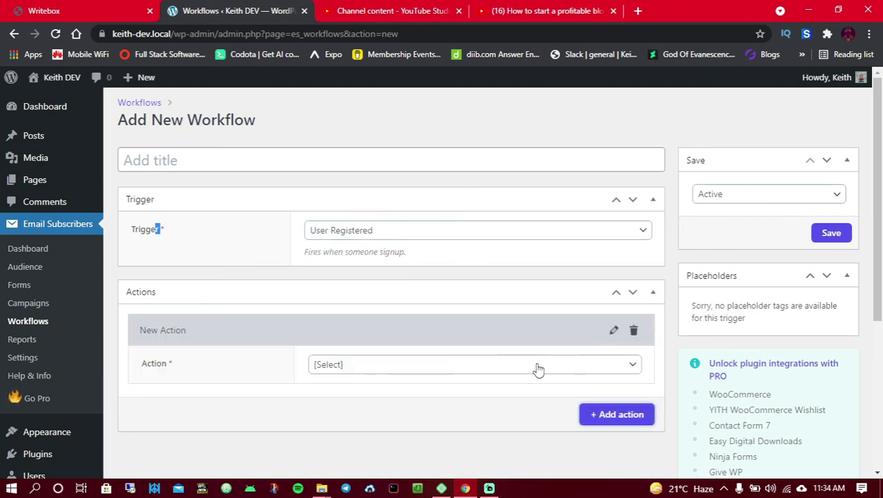
click(368, 366)
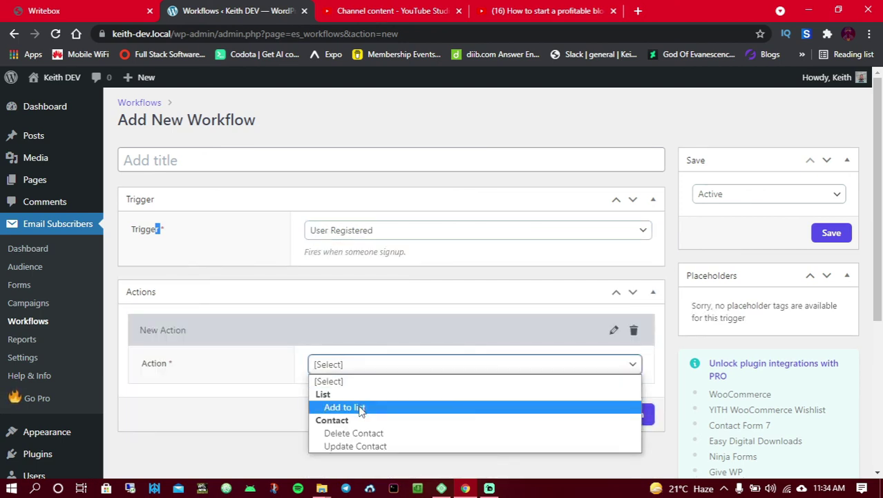
click(360, 408)
click(349, 404)
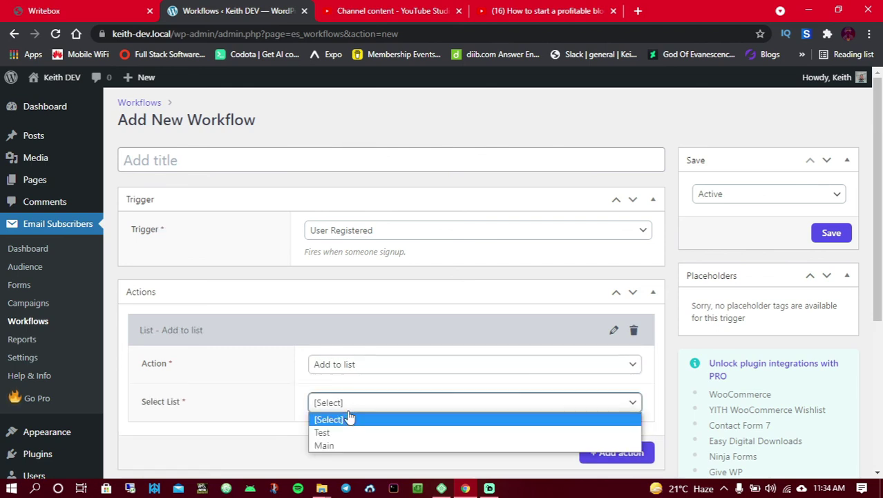
click(333, 446)
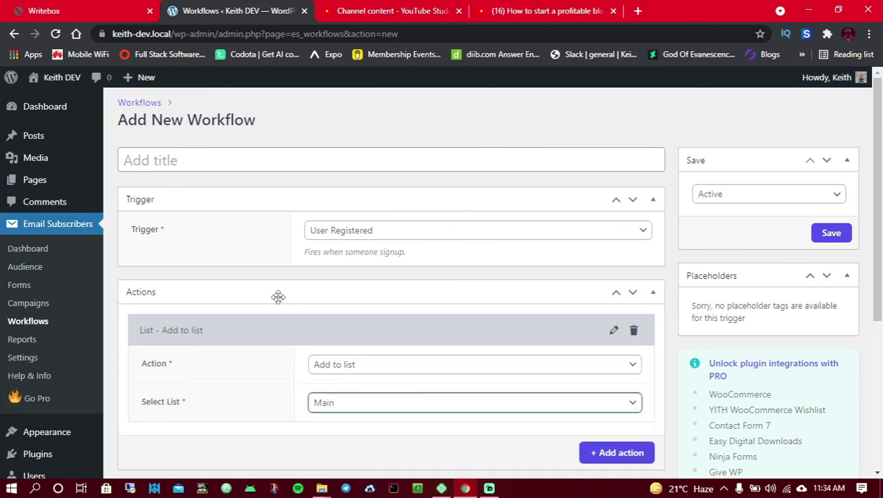
Title the new workflow "first workflow" and look over the rest of its settings page.
click(197, 149)
text(f)
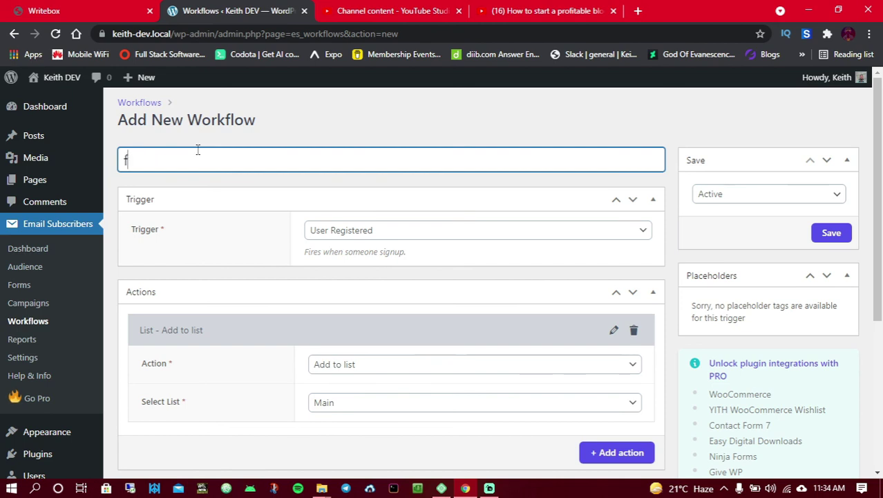
text(irst workflow)
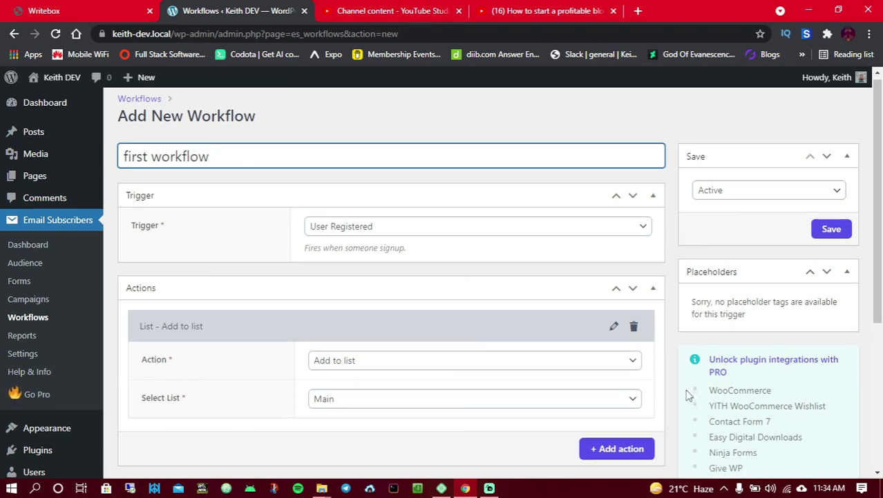
scroll(834, 167, down, 2)
scroll(797, 157, up, 2)
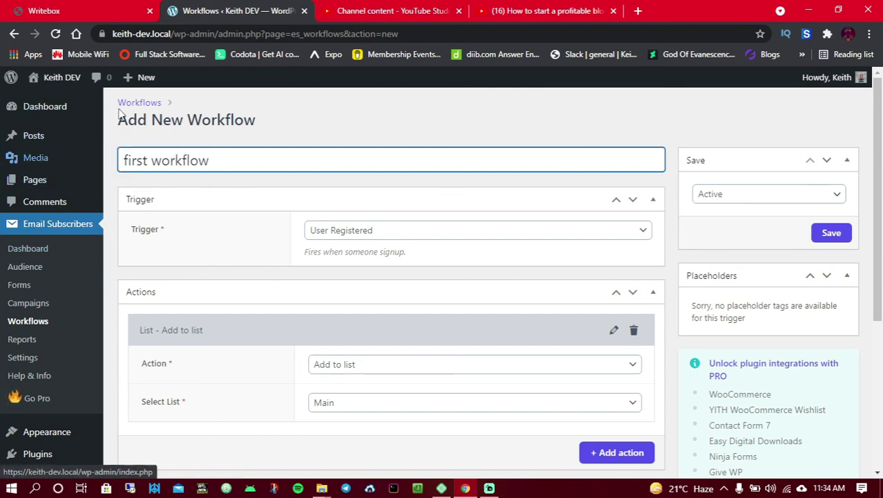
Review the email marketing notes in Writebox, and browse the YouTube playlist on starting a profitable blog.
click(74, 5)
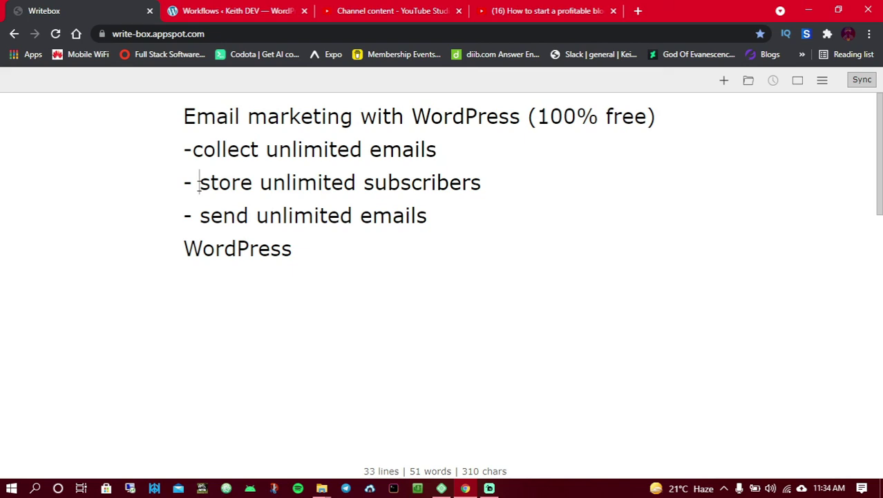
drag(199, 183, 321, 183)
double_click(420, 185)
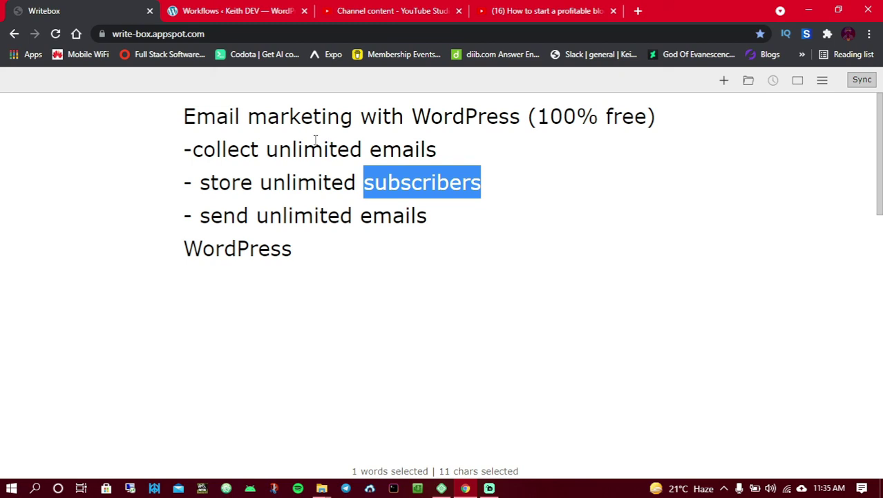
click(279, 165)
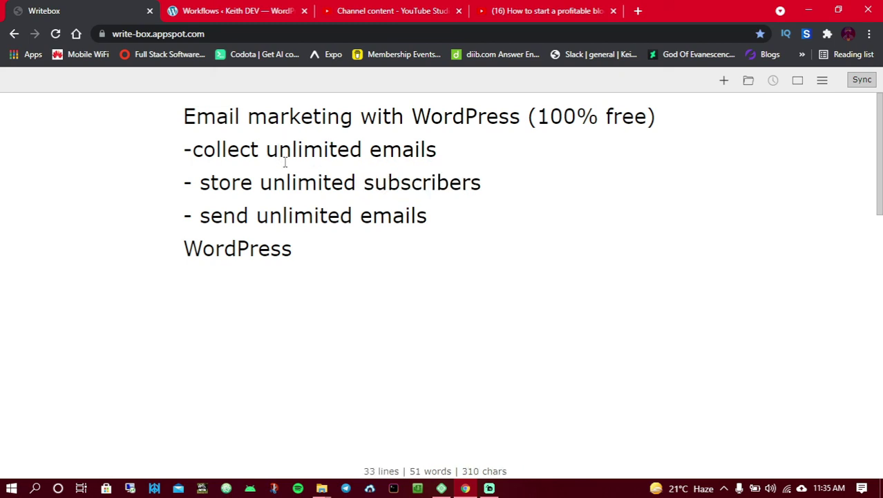
click(515, 11)
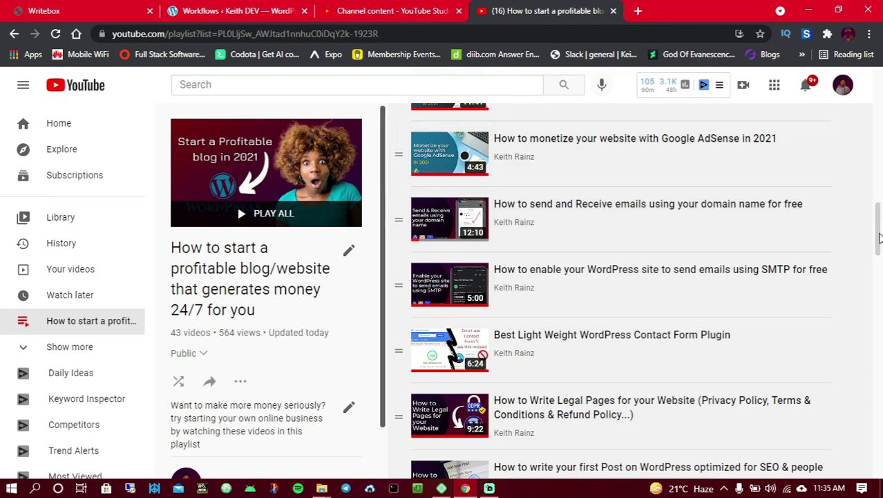
drag(880, 239, 879, 387)
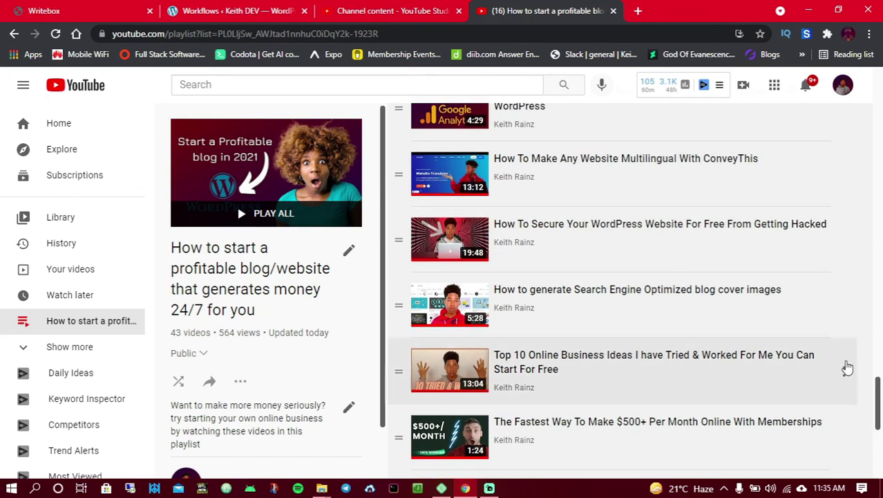